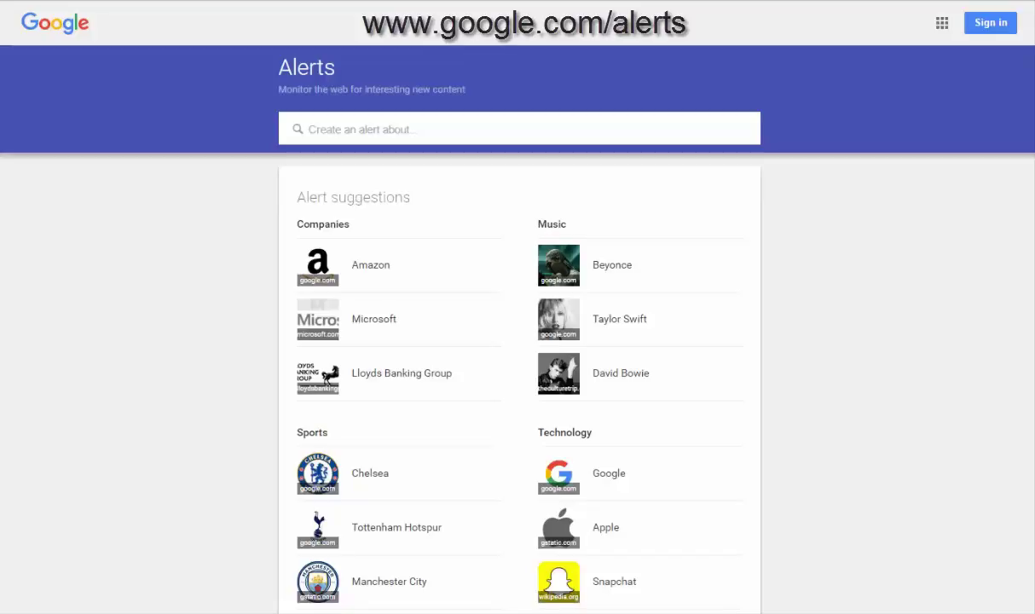
# Step: Look through the alert suggestions across categories such as Companies, Music, Sports, Technology, Health, Politics and TV
pyautogui.scroll(-3, 517, 341)
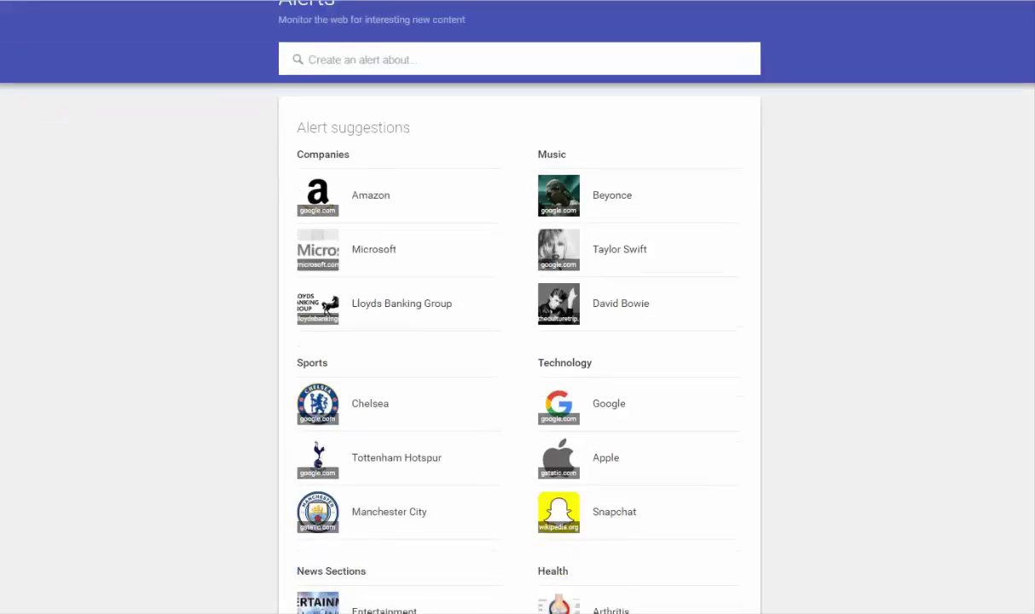
pyautogui.scroll(-3, 517, 341)
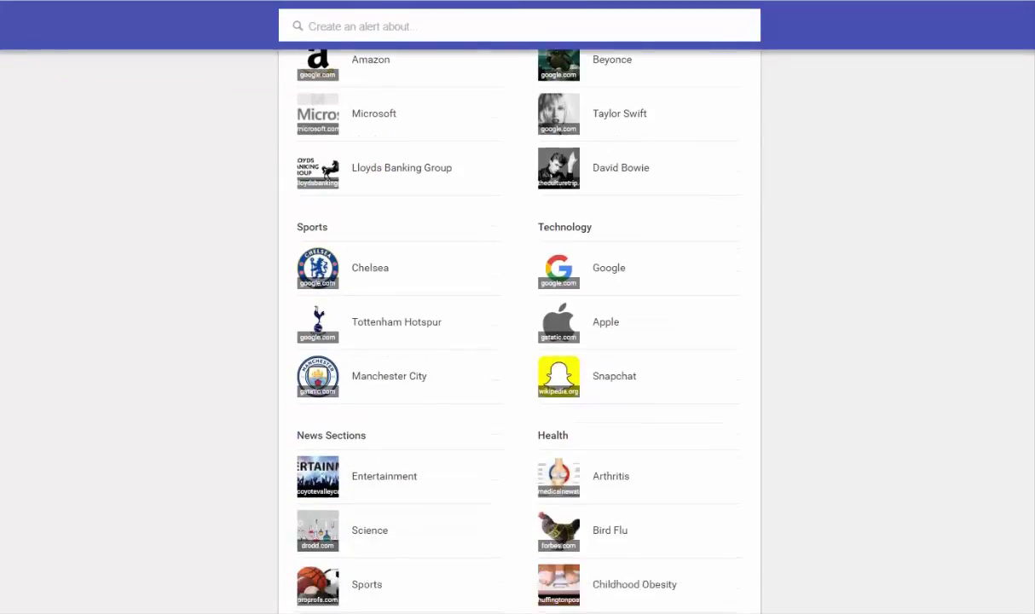
pyautogui.scroll(-6, 517, 340)
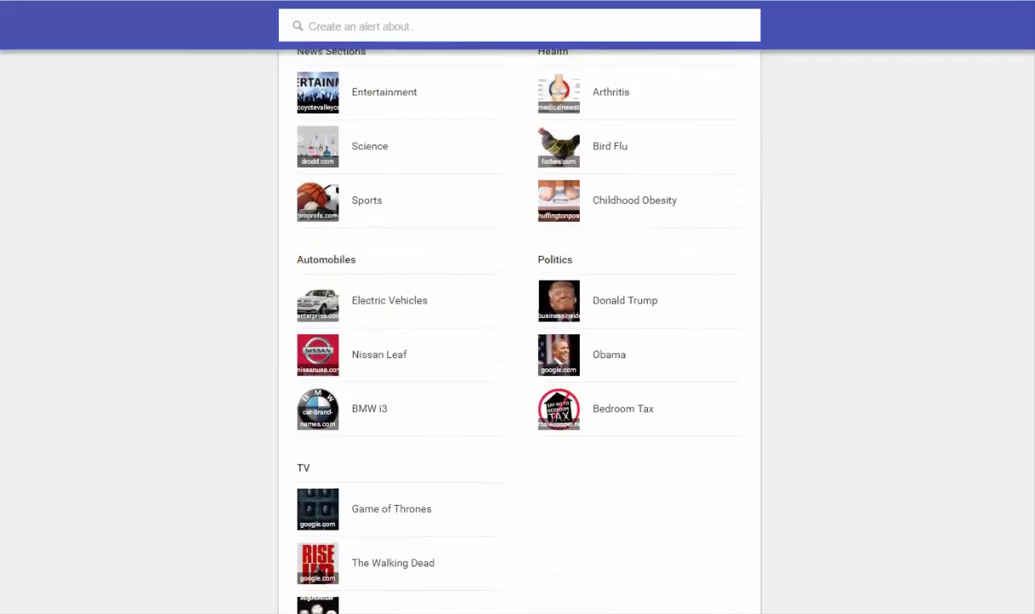
pyautogui.scroll(10, 518, 341)
pyautogui.scroll(1, 517, 340)
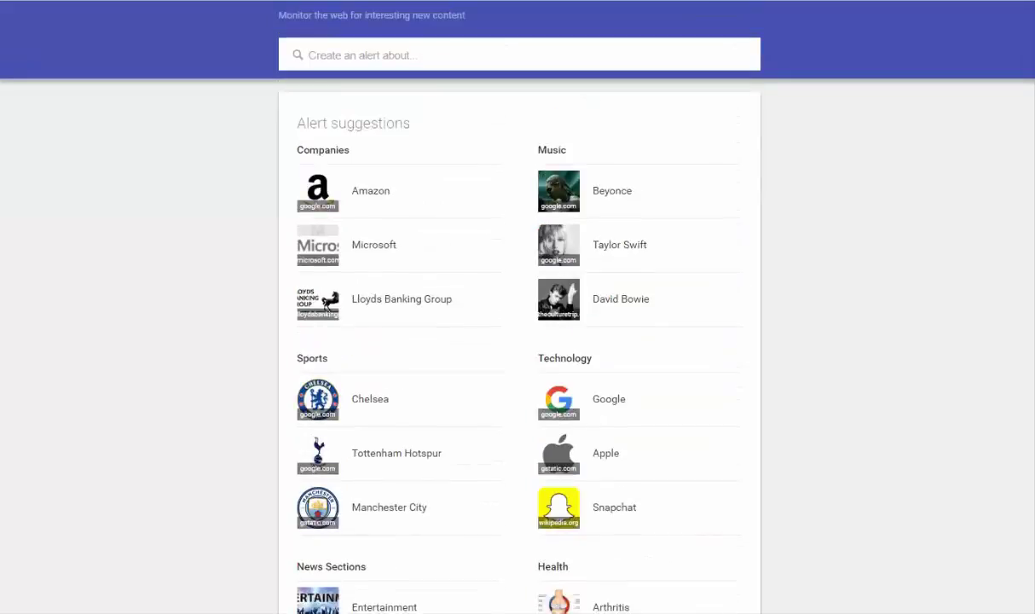
pyautogui.scroll(2, 517, 341)
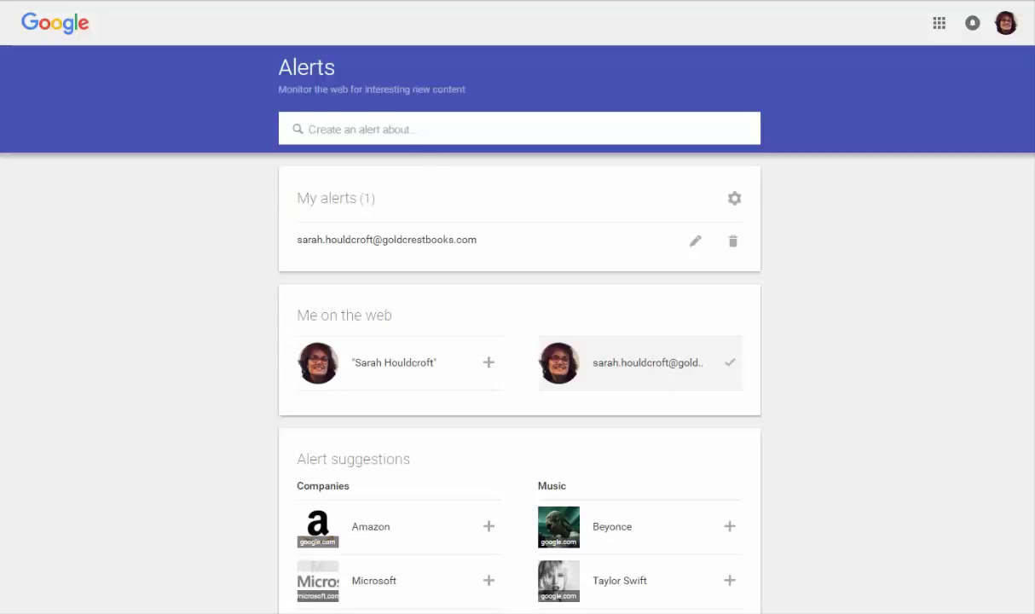
# Step: Enter "Scotch on the rocks" as the topic of a new alert
pyautogui.write('Sc')
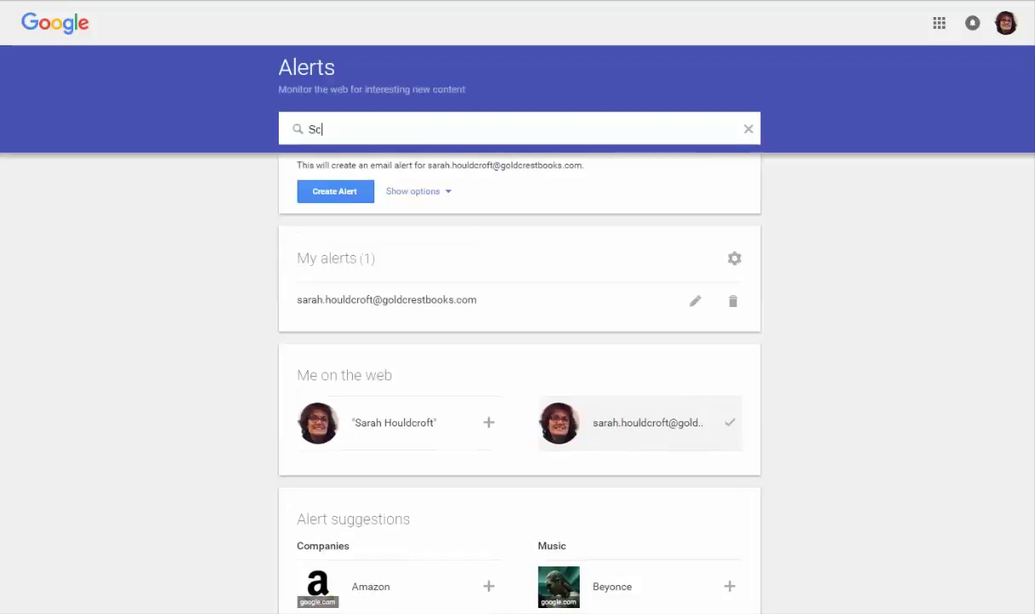
pyautogui.write('otch on t')
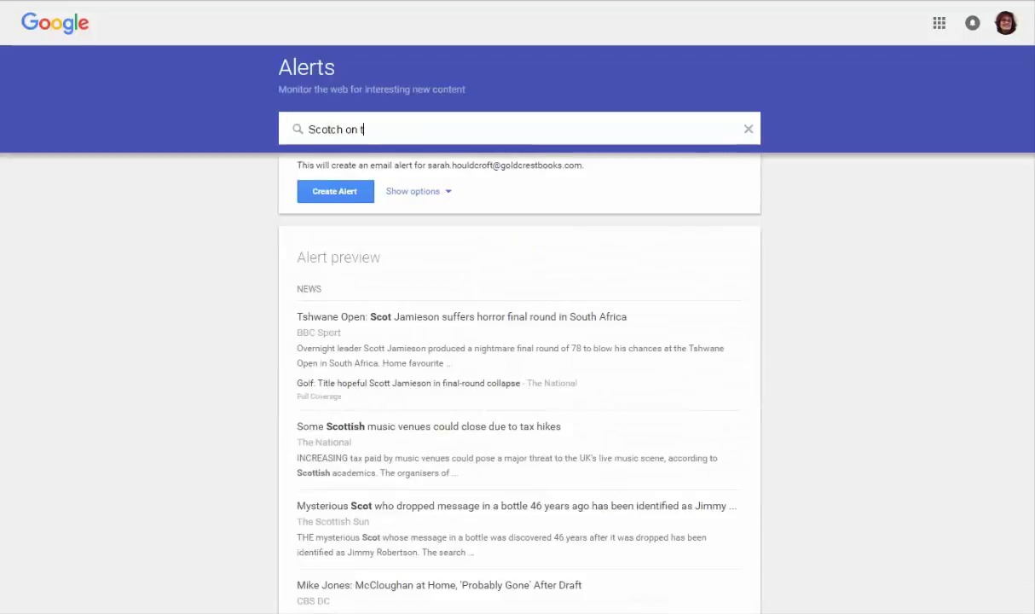
pyautogui.write('he rocks')
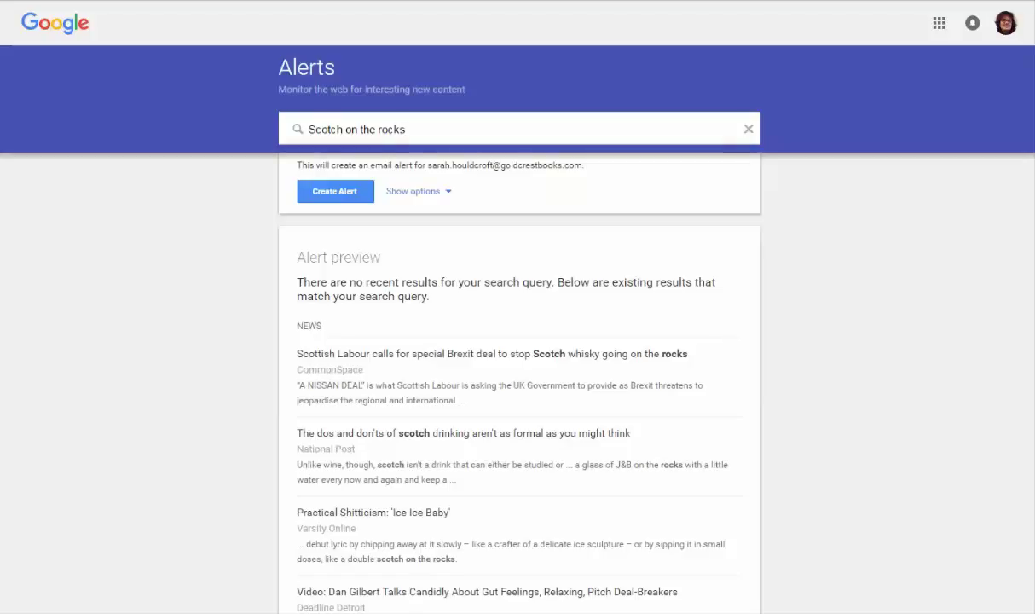
# Step: Check the preview results for the book title and append the author's full name to the alert query
pyautogui.scroll(-1, 517, 341)
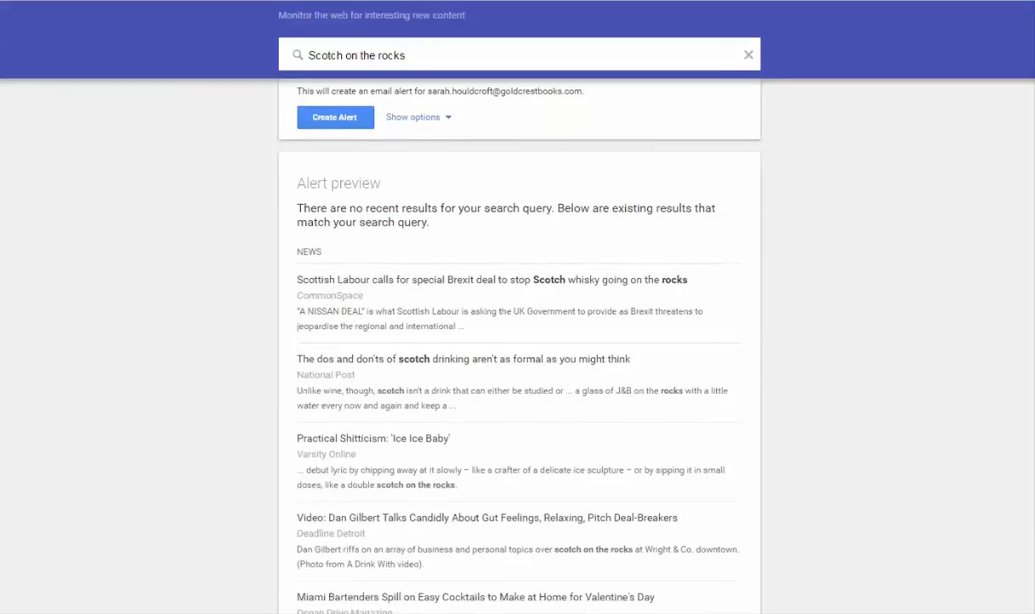
pyautogui.scroll(-2, 517, 341)
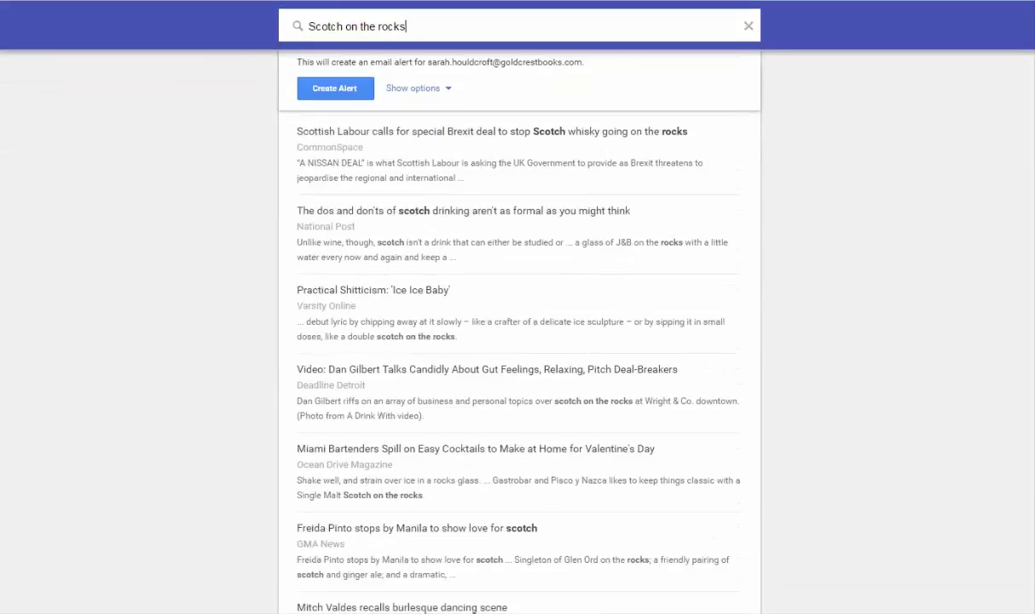
pyautogui.scroll(-1, 517, 341)
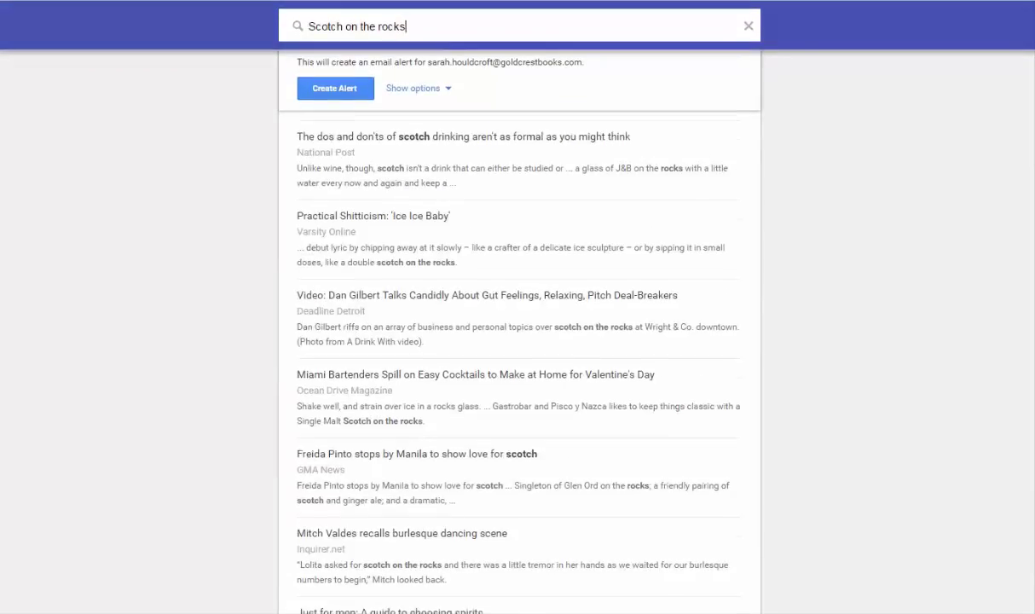
pyautogui.scroll(-1, 518, 341)
pyautogui.scroll(-1, 517, 341)
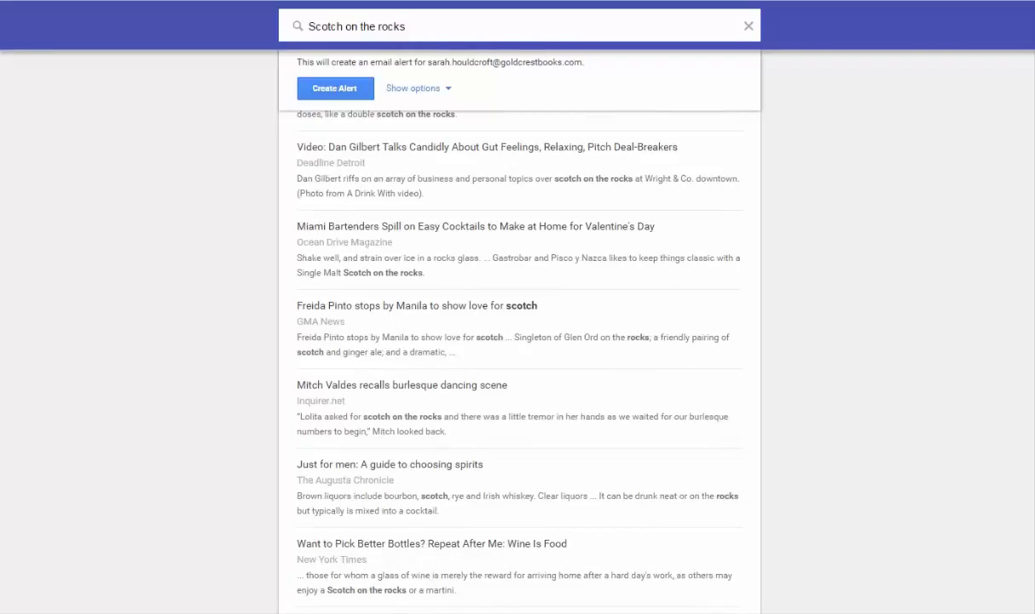
pyautogui.scroll(2, 517, 341)
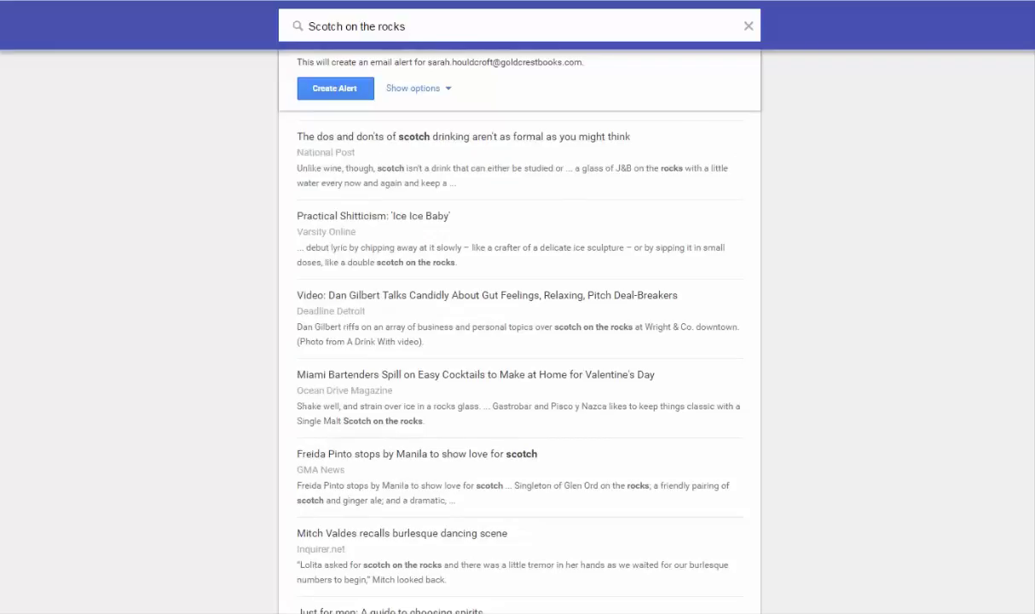
pyautogui.scroll(4, 518, 340)
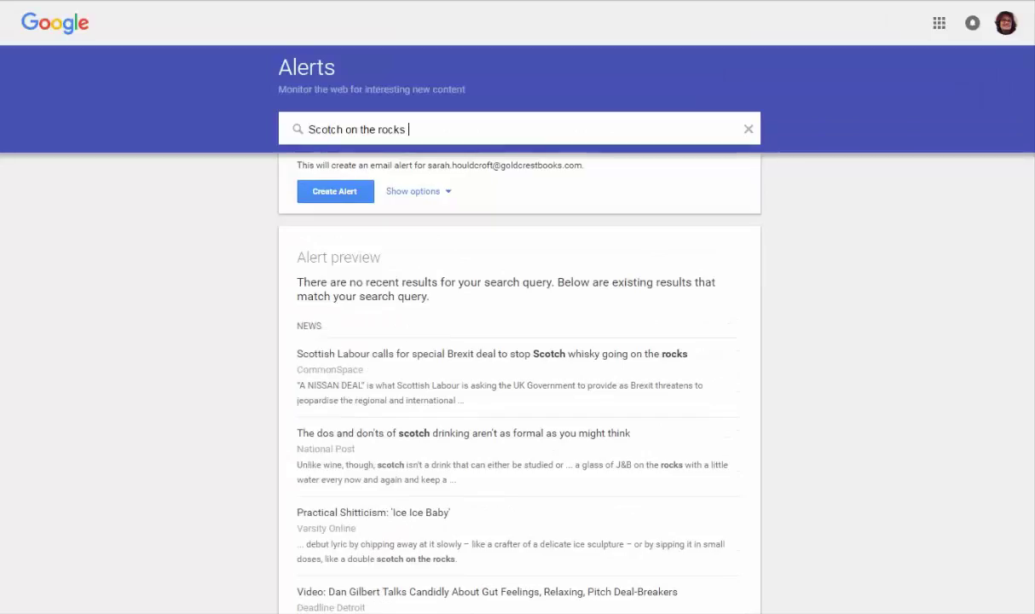
pyautogui.write('Lizzie Lam')
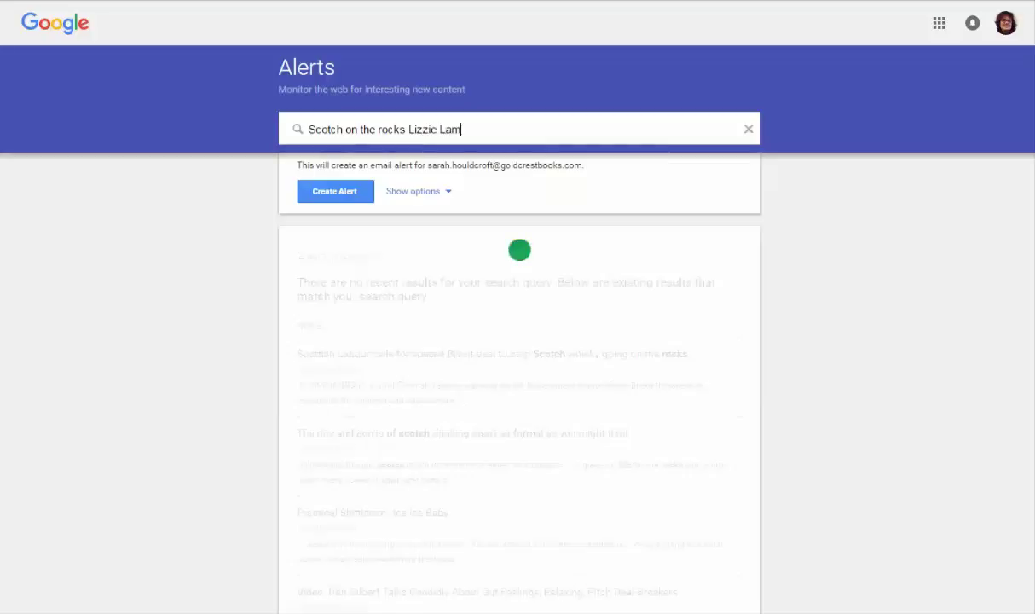
pyautogui.write('b')
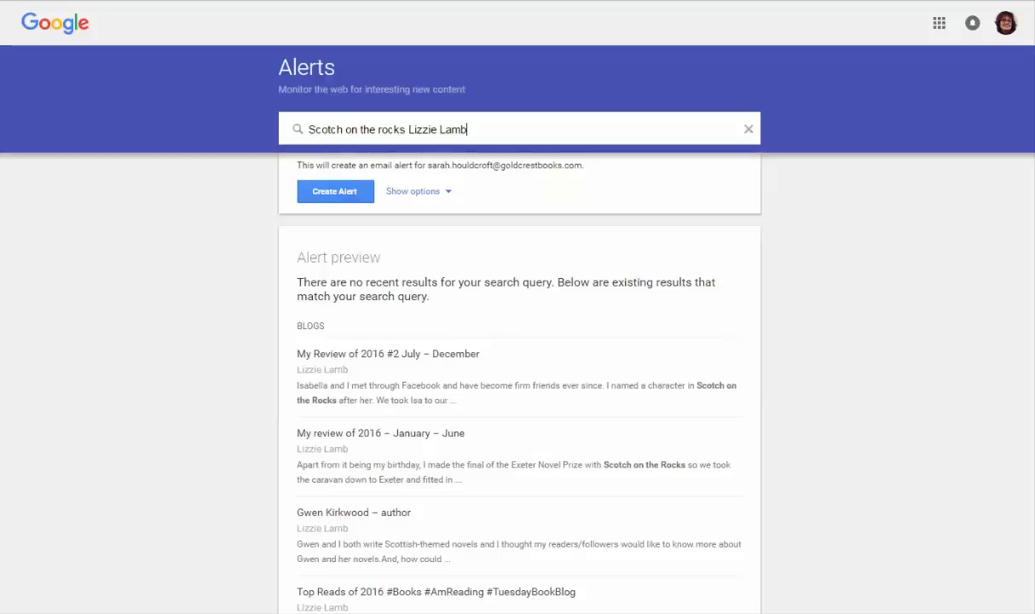
# Step: Examine the blog results in the alert preview for mentions of the book title and its author
pyautogui.scroll(-2, 517, 341)
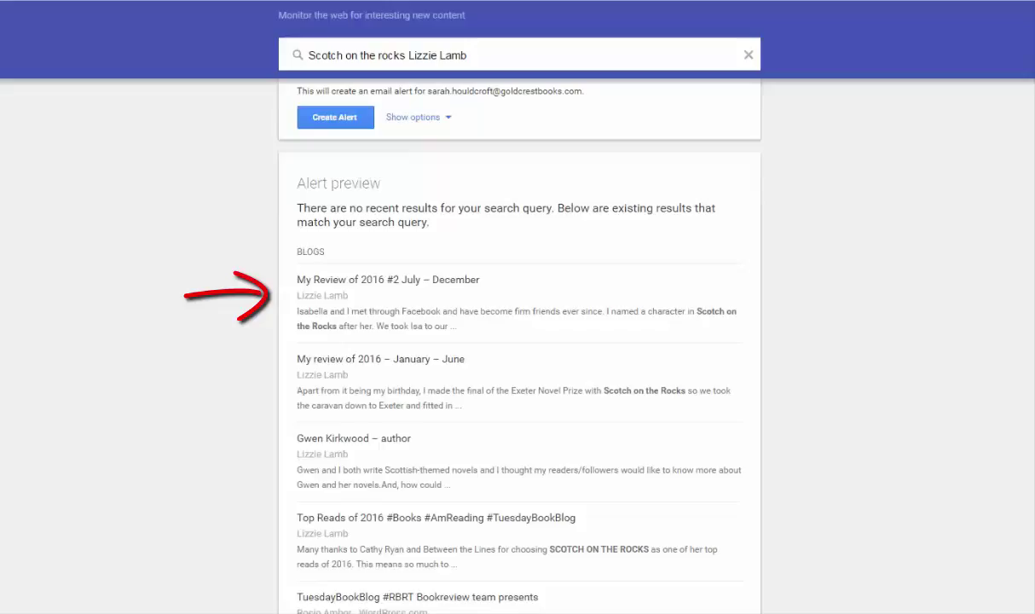
pyautogui.scroll(-1, 518, 341)
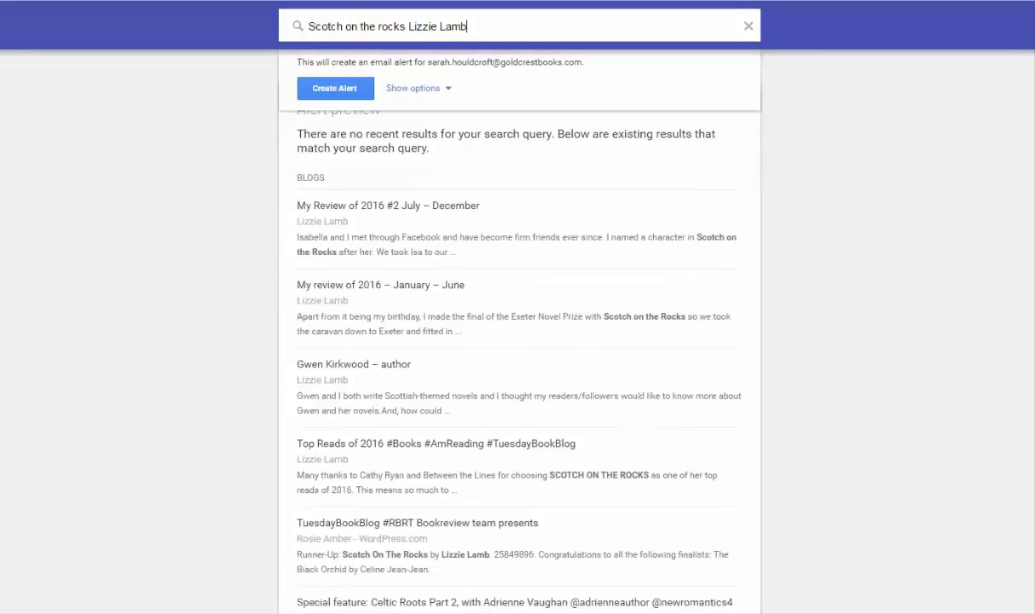
pyautogui.scroll(-1, 519, 341)
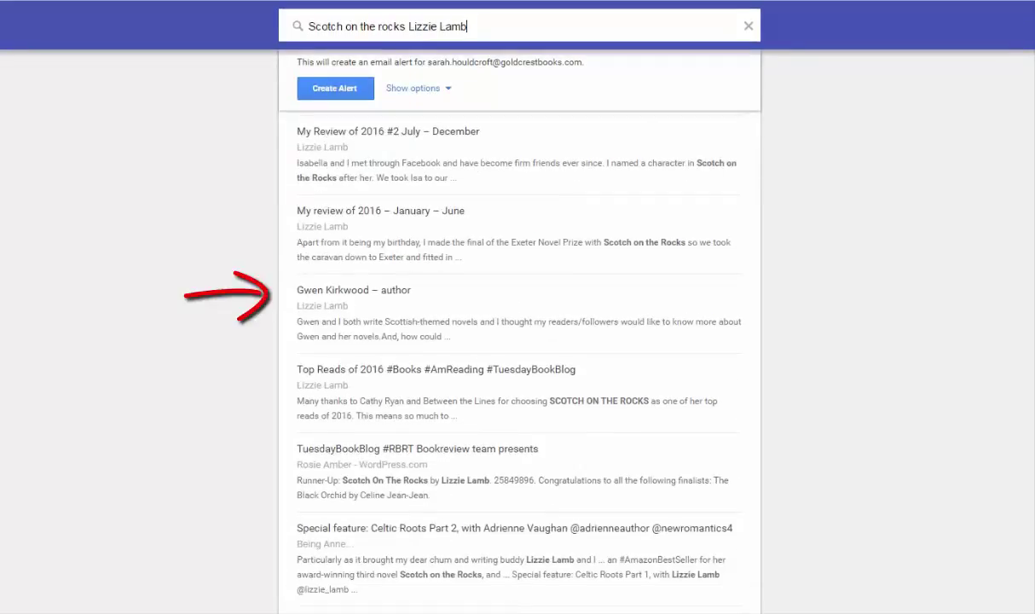
pyautogui.scroll(-1, 519, 341)
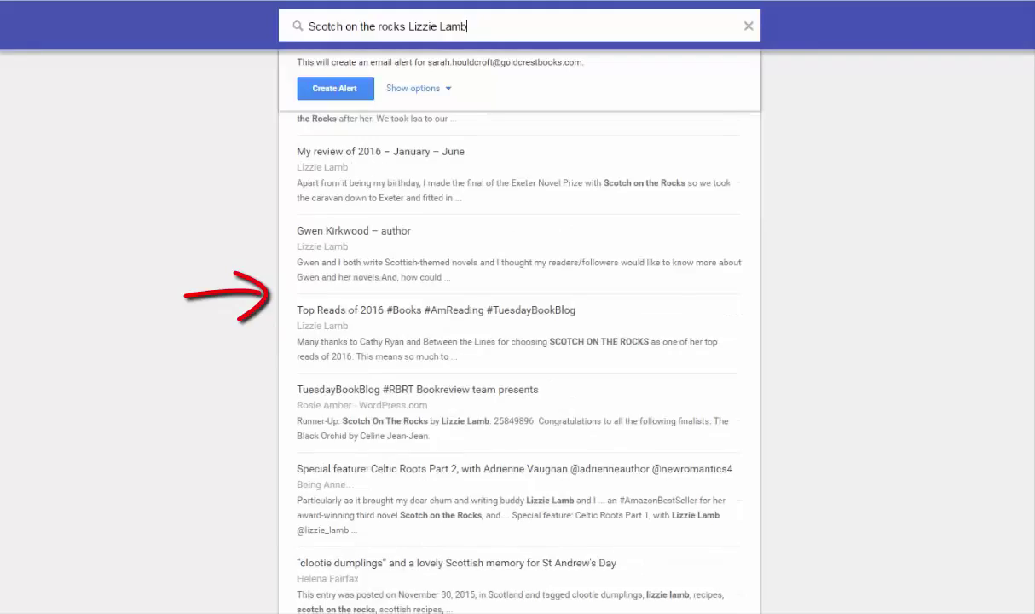
pyautogui.scroll(-1, 519, 341)
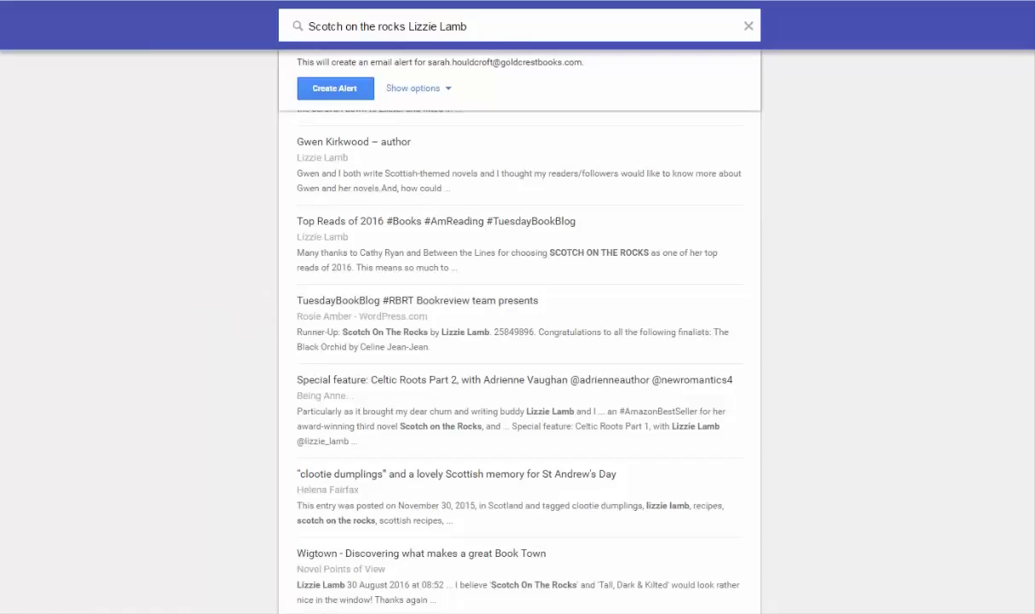
pyautogui.scroll(-1, 519, 341)
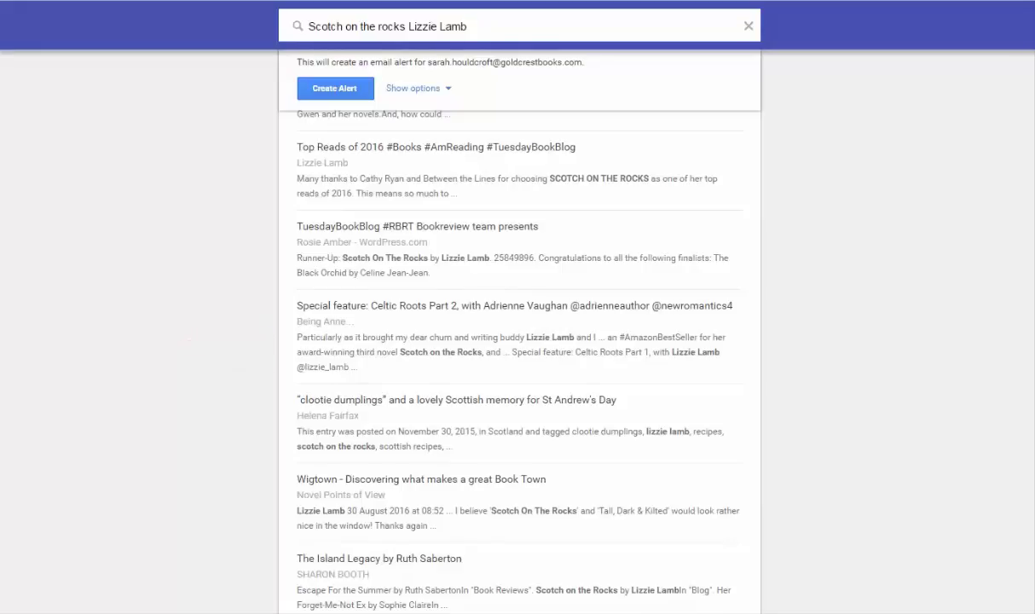
pyautogui.scroll(-1, 491, 344)
pyautogui.scroll(-1, 490, 343)
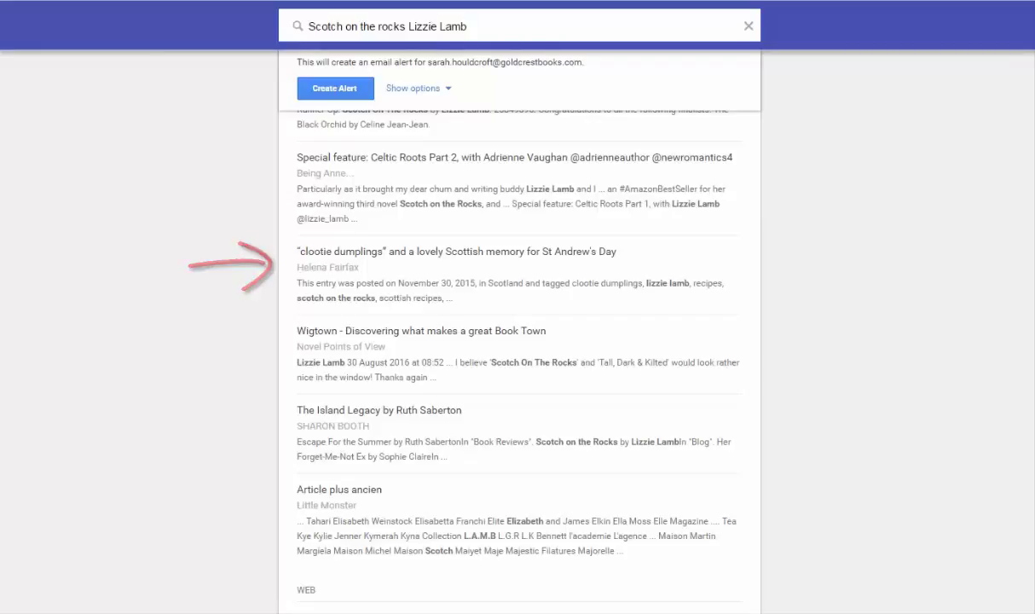
pyautogui.scroll(10, 518, 341)
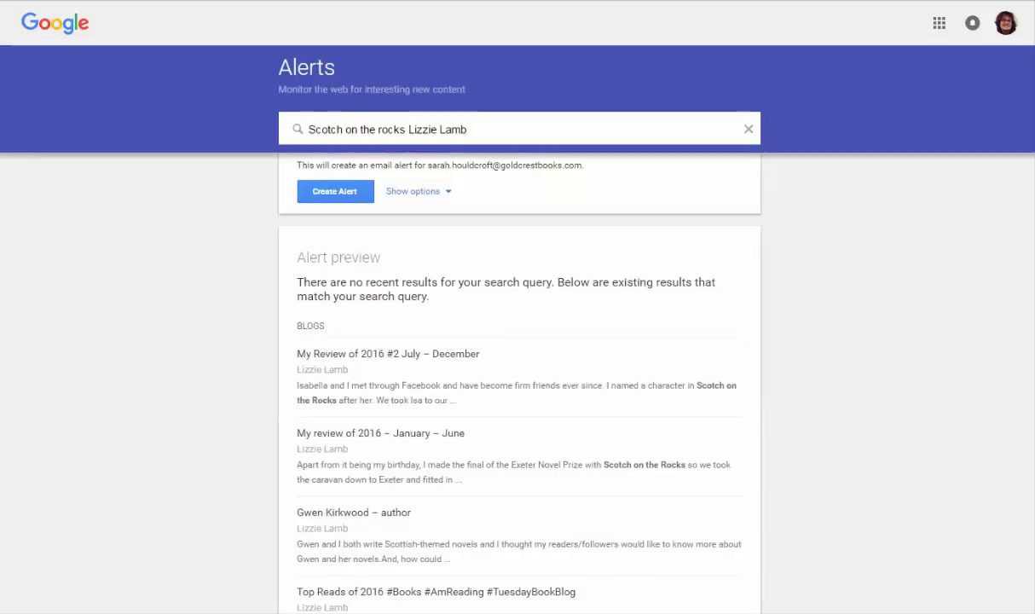
# Step: Show the alert options and set how often it is sent to At most once a week
pyautogui.click(418, 192)
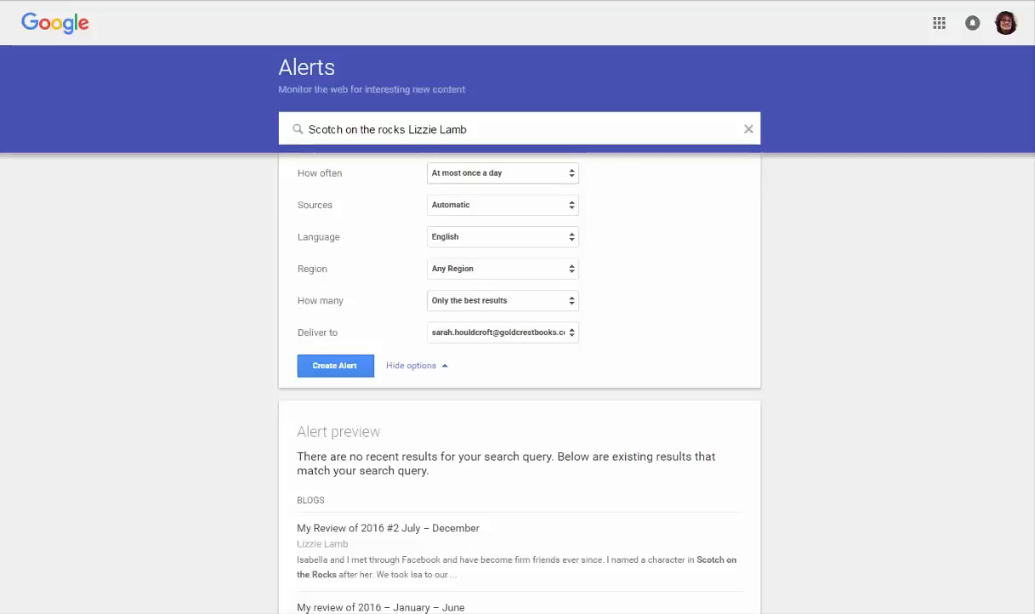
pyautogui.click(503, 173)
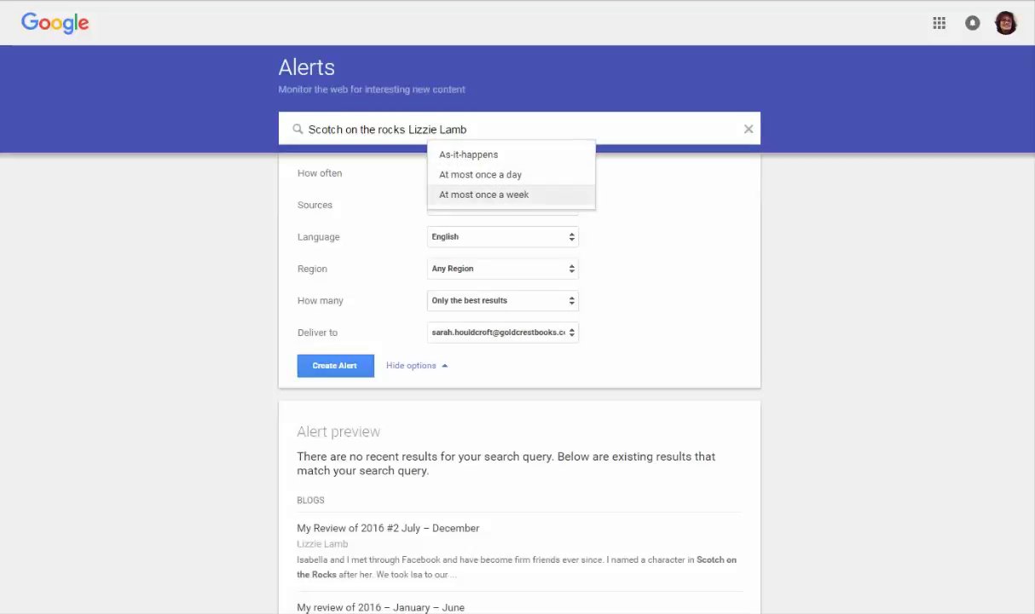
pyautogui.press('Return')
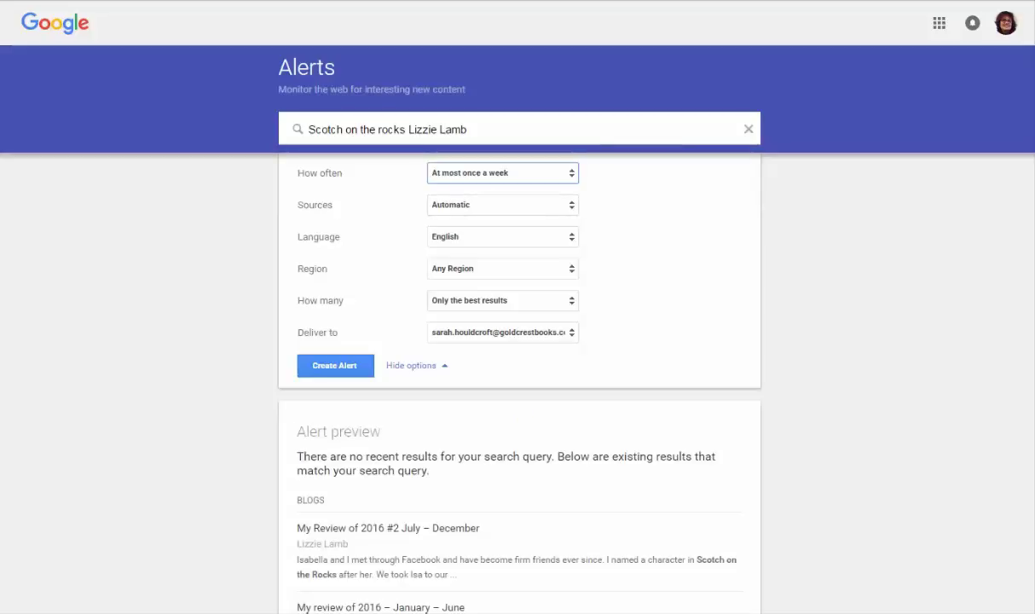
# Step: Review the source types with Automatic as the final choice, and select English as the alert's language
pyautogui.click(503, 205)
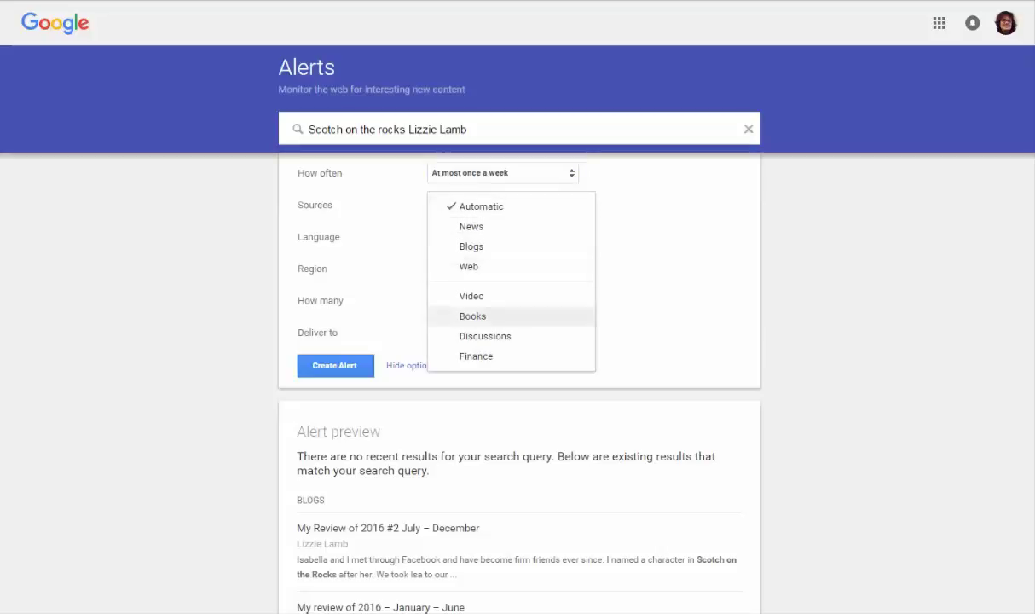
pyautogui.click(482, 206)
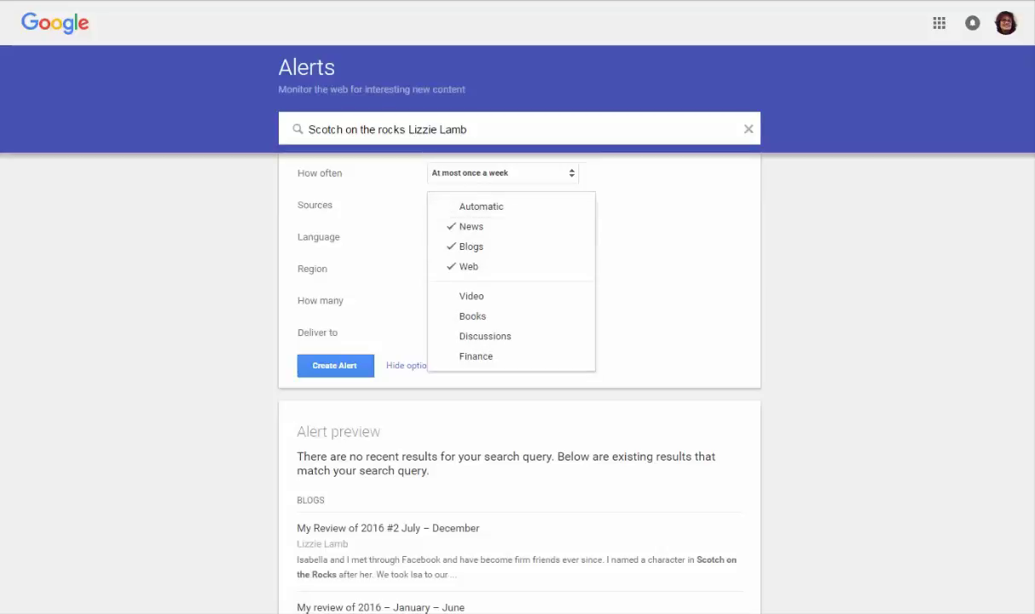
pyautogui.click(482, 206)
pyautogui.press('Escape')
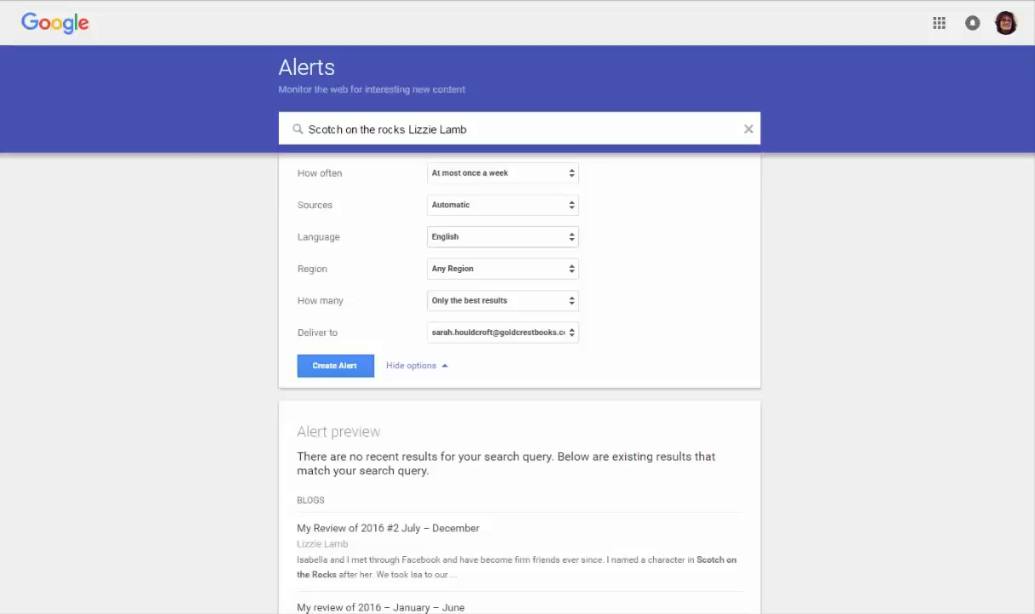
pyautogui.click(502, 236)
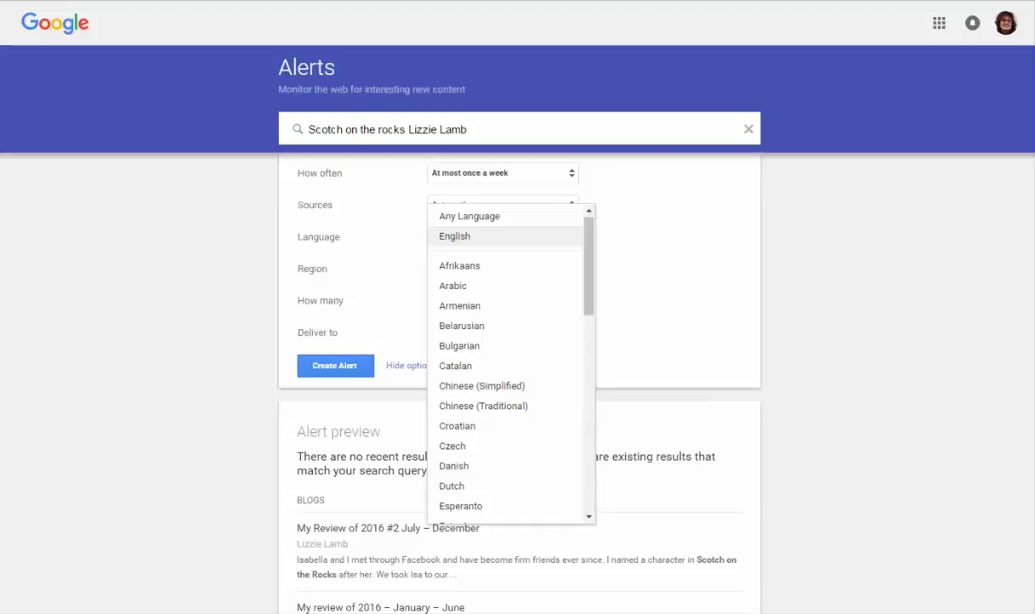
pyautogui.click(502, 236)
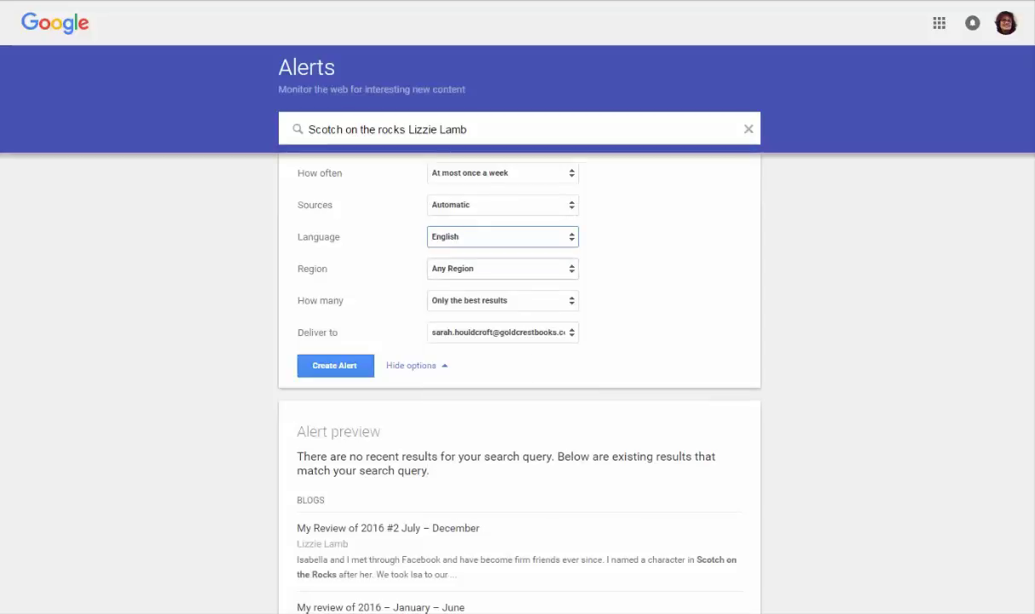
# Step: Try United Kingdom as the alert's region and return the region to Any Region
pyautogui.click(502, 268)
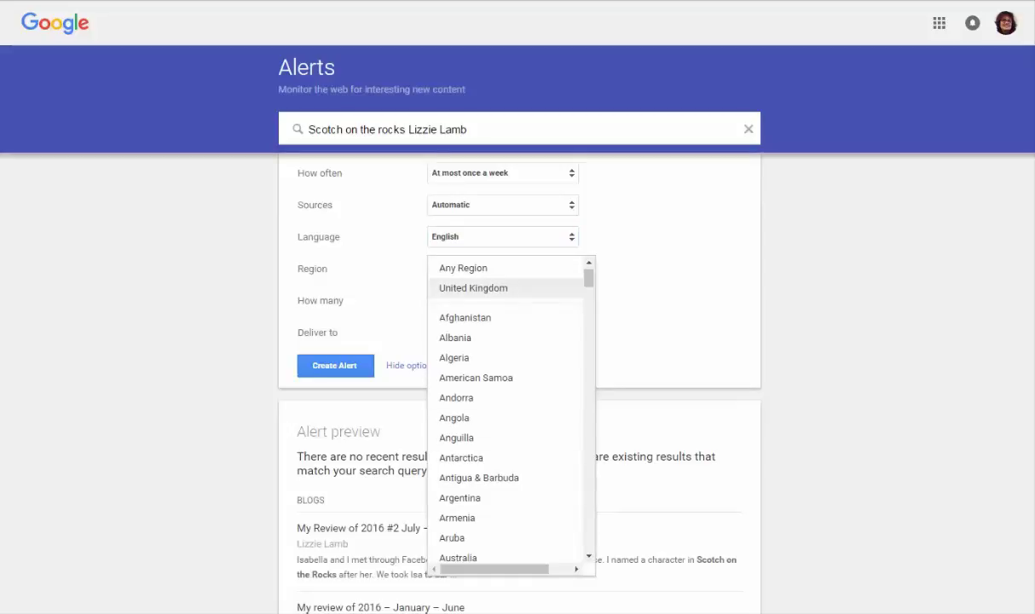
pyautogui.click(473, 288)
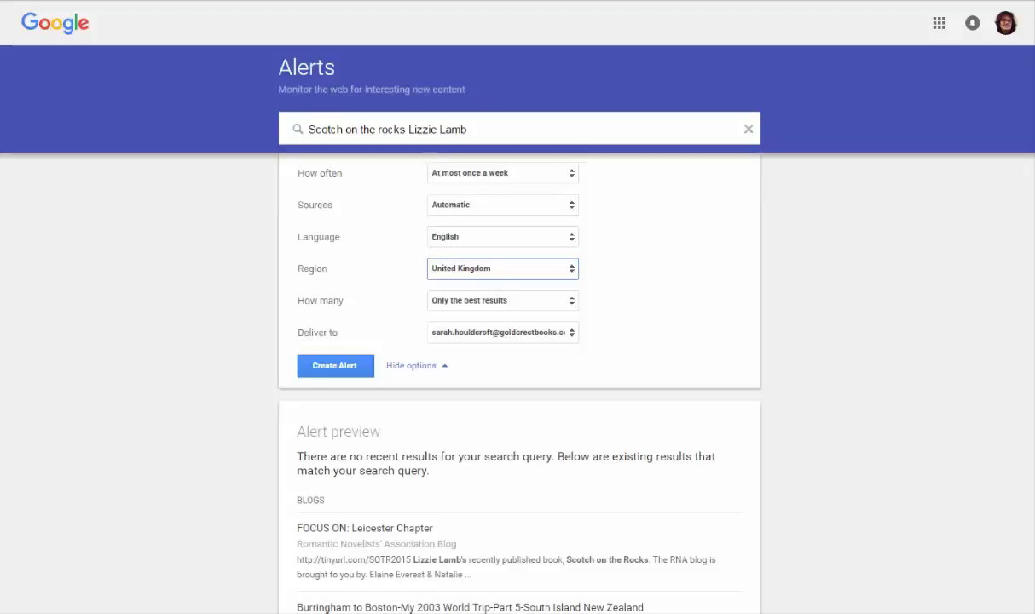
pyautogui.click(503, 269)
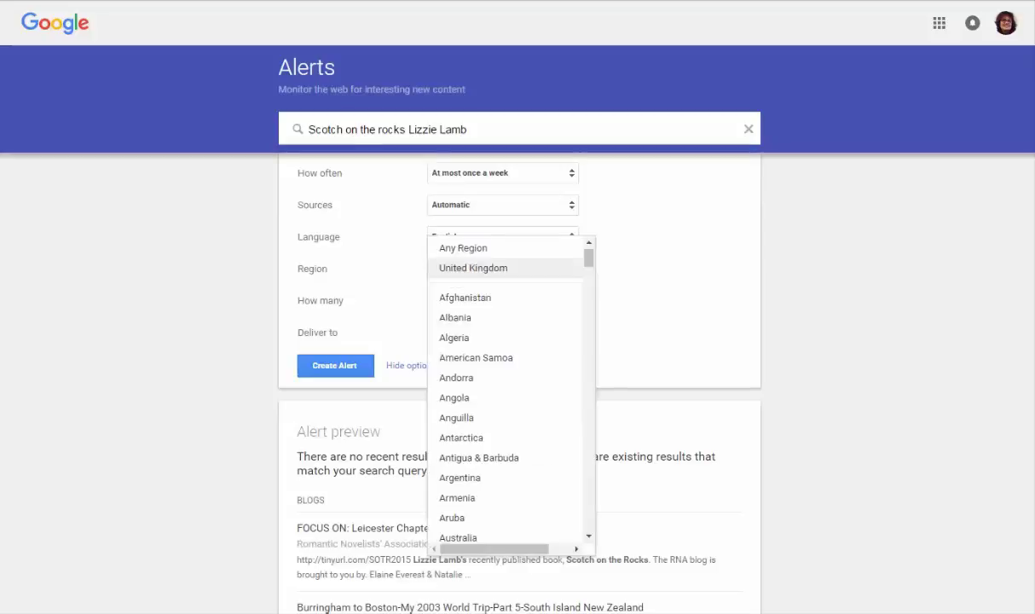
pyautogui.press('Return')
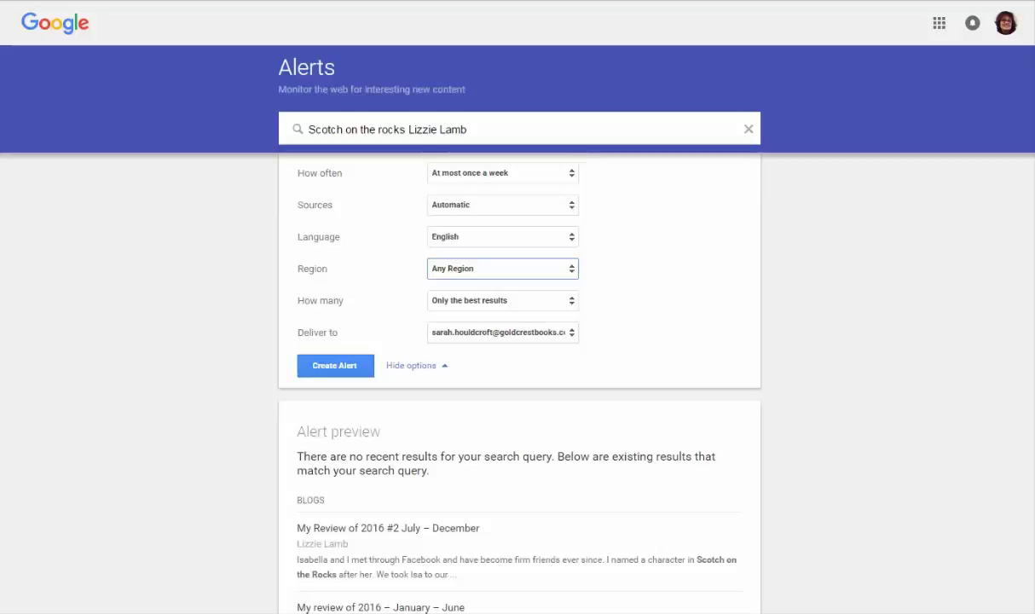
# Step: Compare the options for how many results to receive, keep Only the best results, and create the alert
pyautogui.click(502, 300)
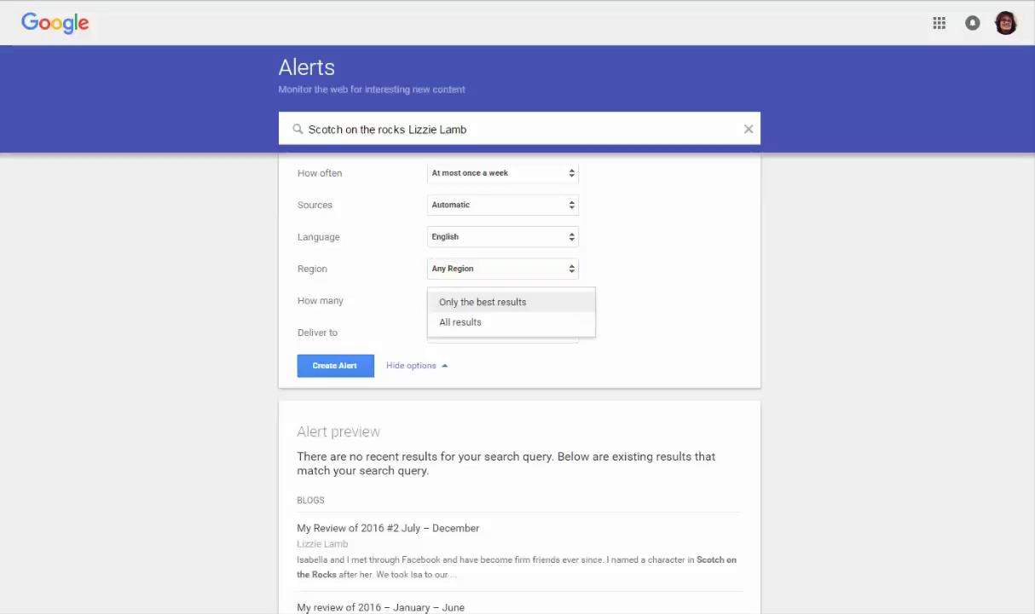
pyautogui.press('Down')
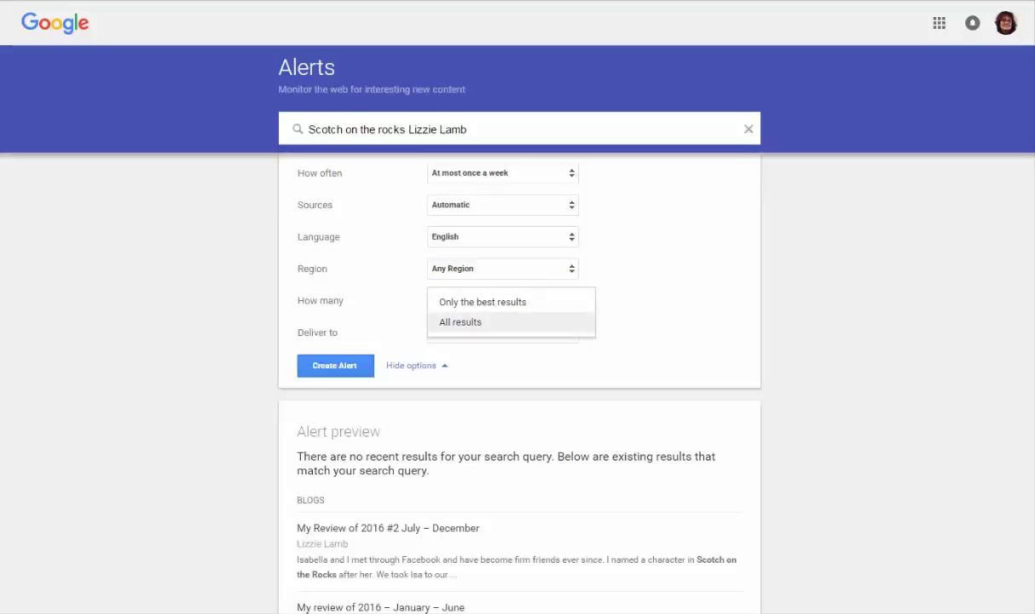
pyautogui.press('Up')
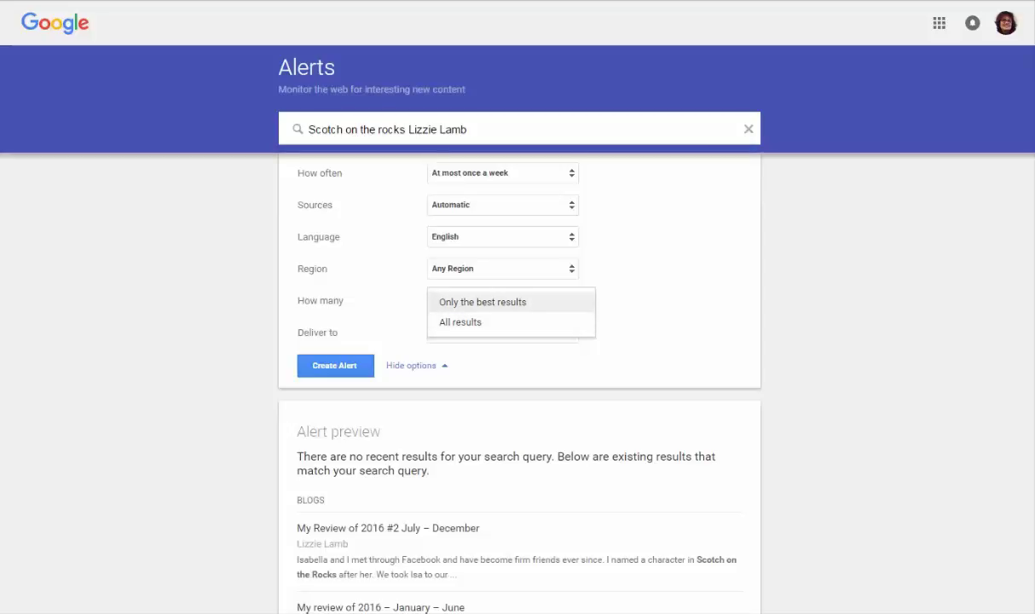
pyautogui.press('Down')
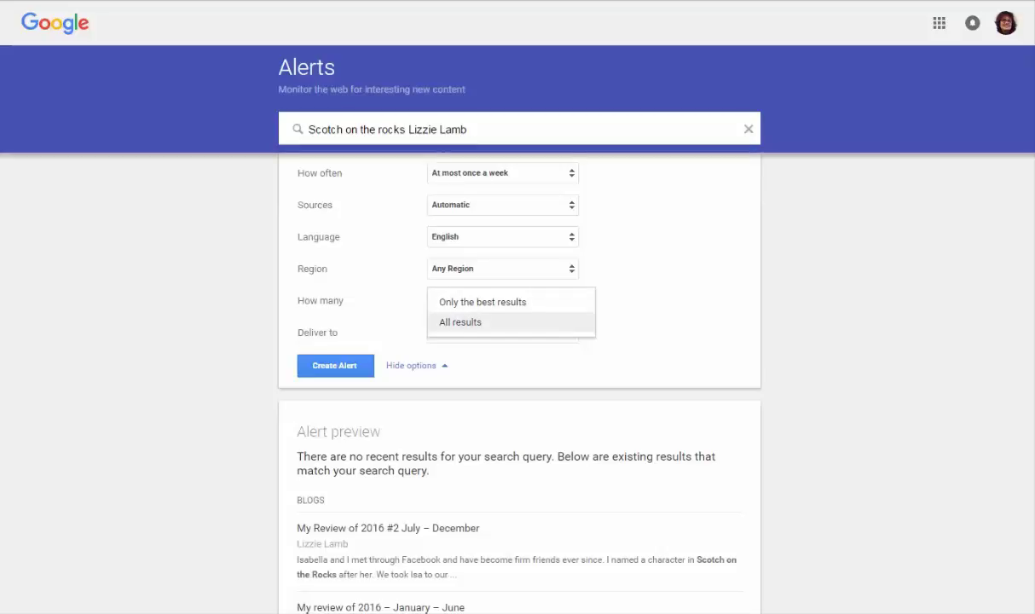
pyautogui.press('Up')
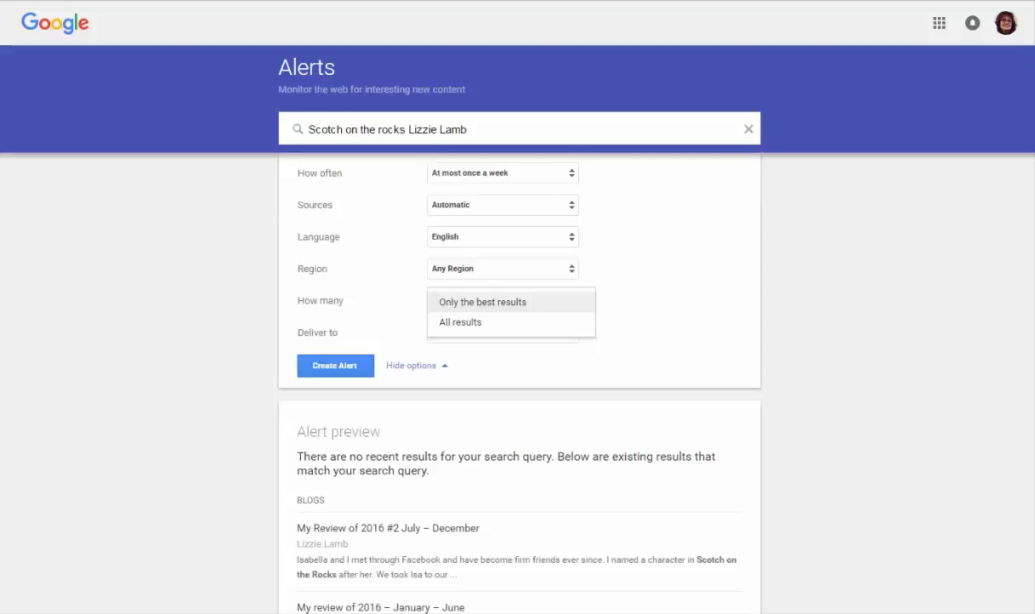
pyautogui.press('Return')
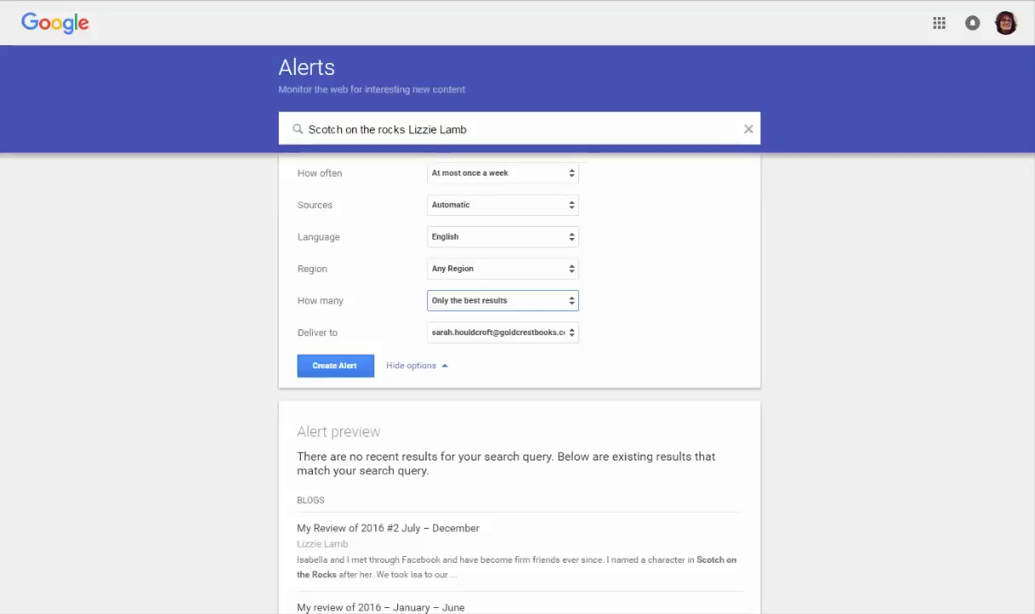
pyautogui.click(335, 365)
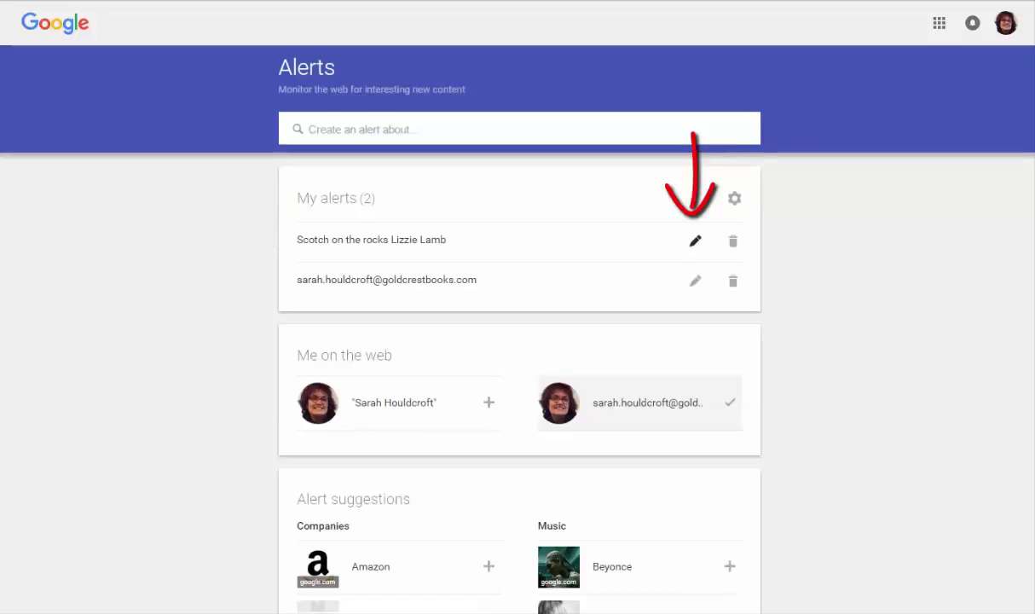
# Step: Open the Scotch on the rocks alert for editing, review its options and preview, and close it without changes
pyautogui.click(695, 241)
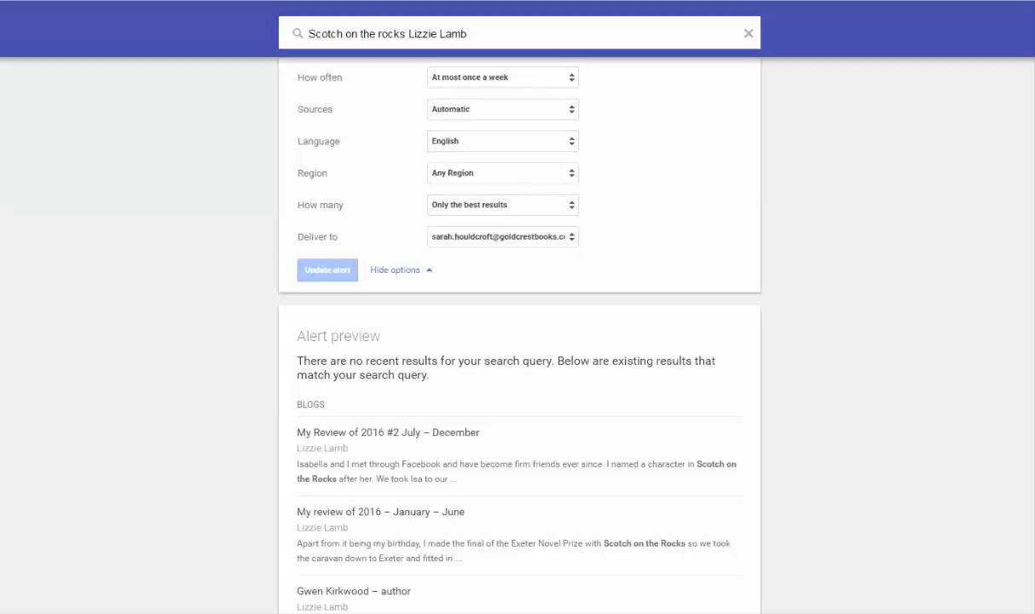
pyautogui.click(397, 270)
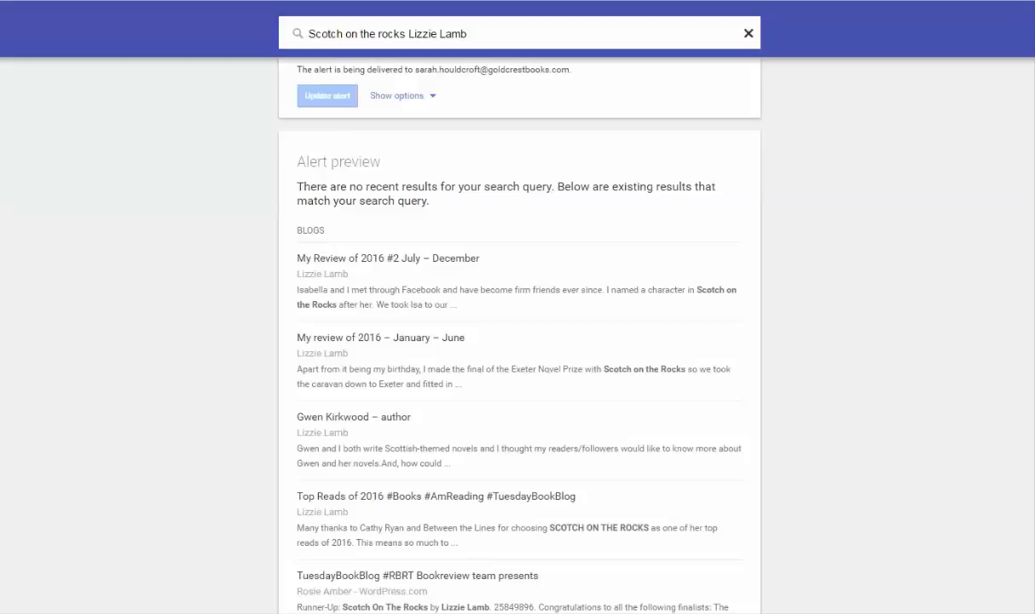
pyautogui.click(749, 33)
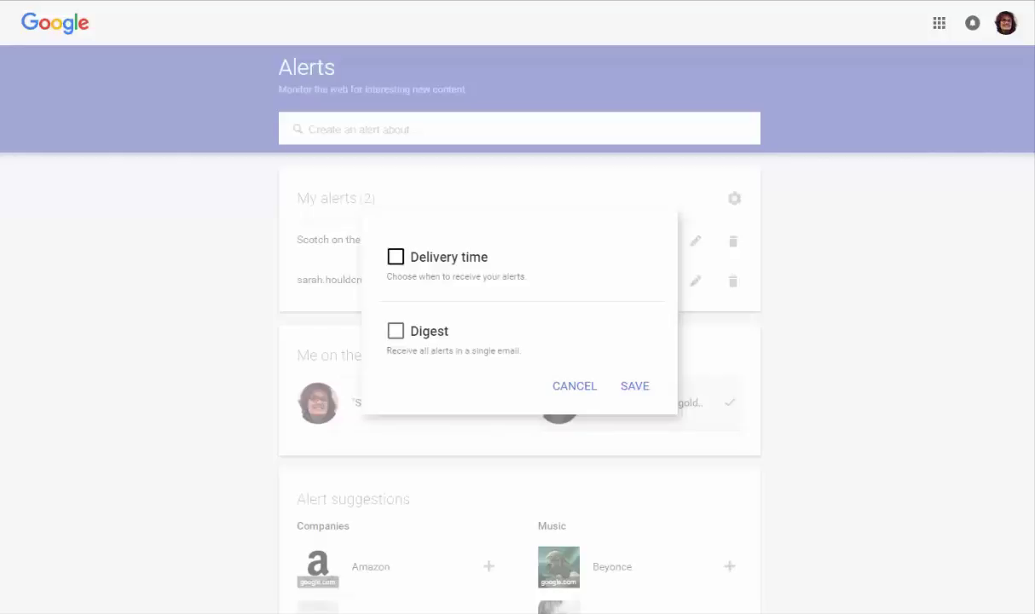
# Step: In the general alert settings, enable Delivery time and set the time of day to 8:00 PM
pyautogui.press('space')
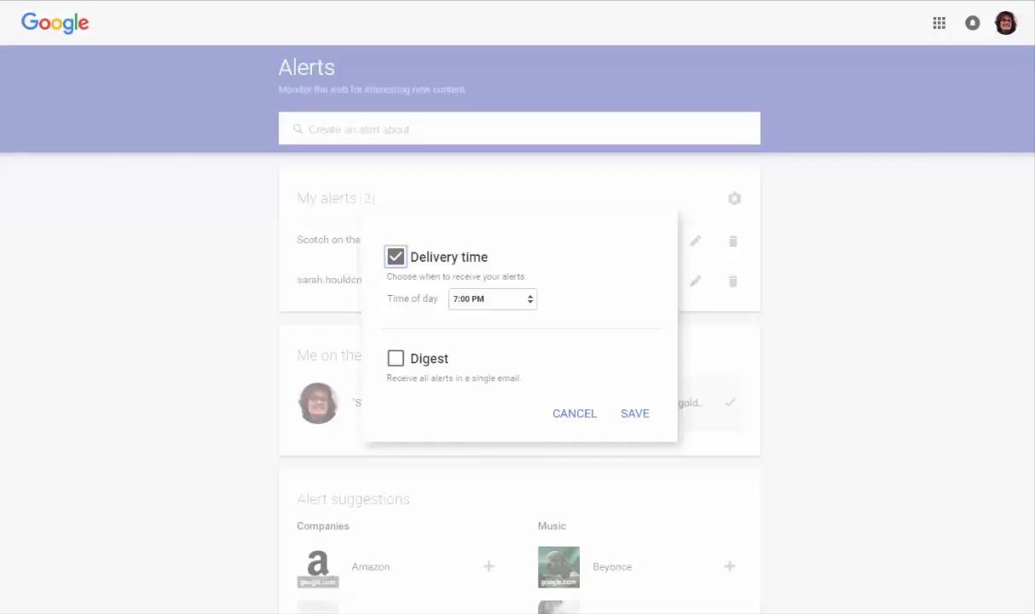
pyautogui.click(503, 299)
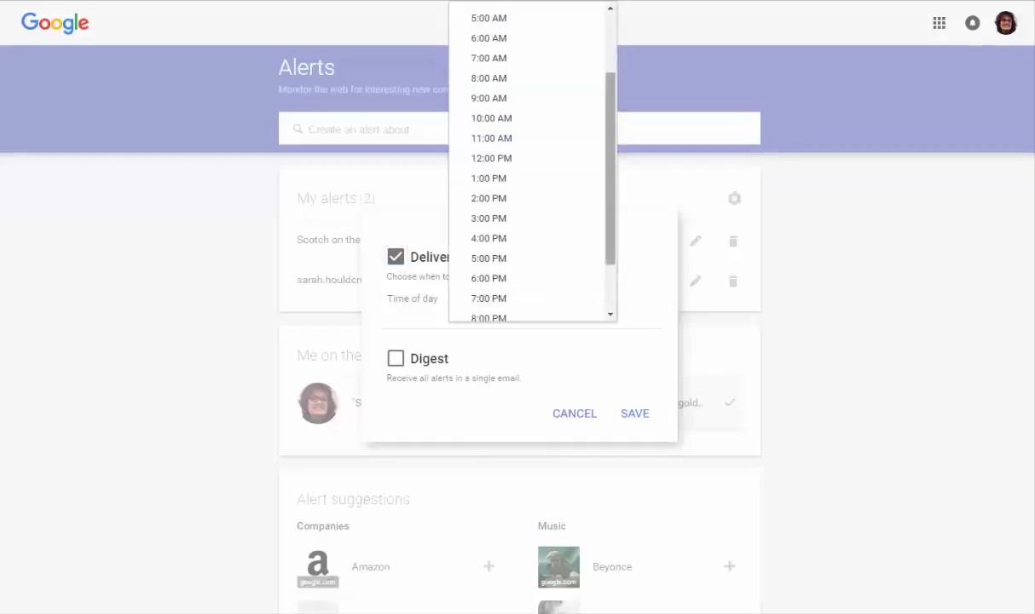
pyautogui.scroll(-3, 528, 162)
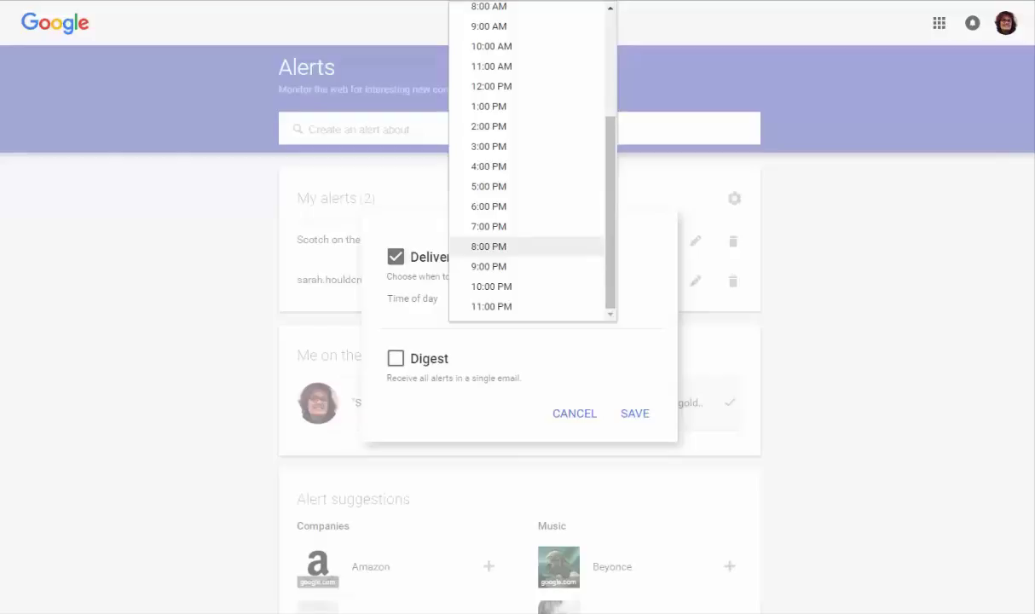
pyautogui.click(488, 246)
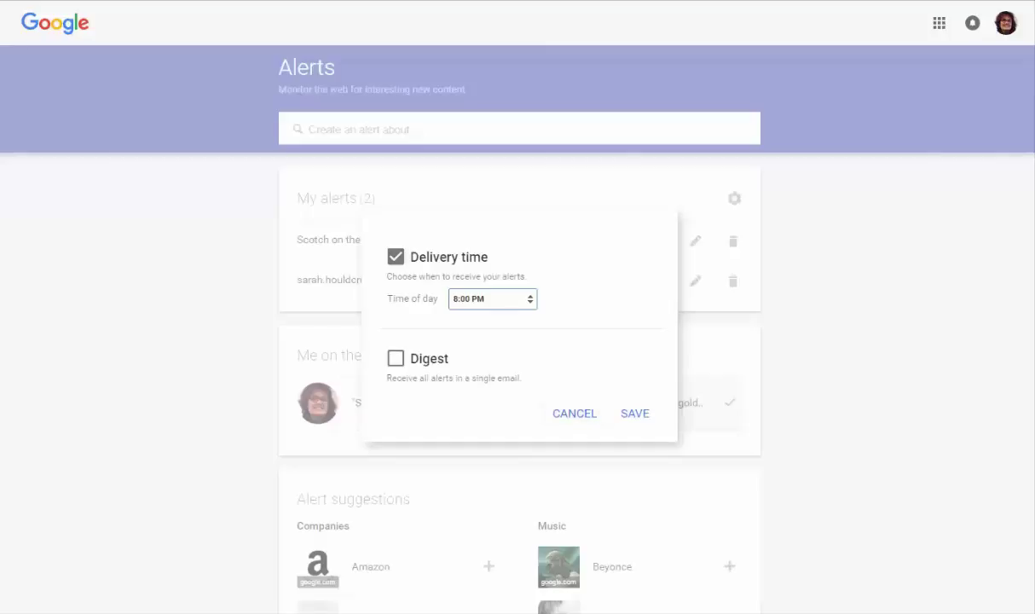
# Step: Check the frequency choices offered for Digest, leave Digest off, and save the alert settings
pyautogui.click(396, 358)
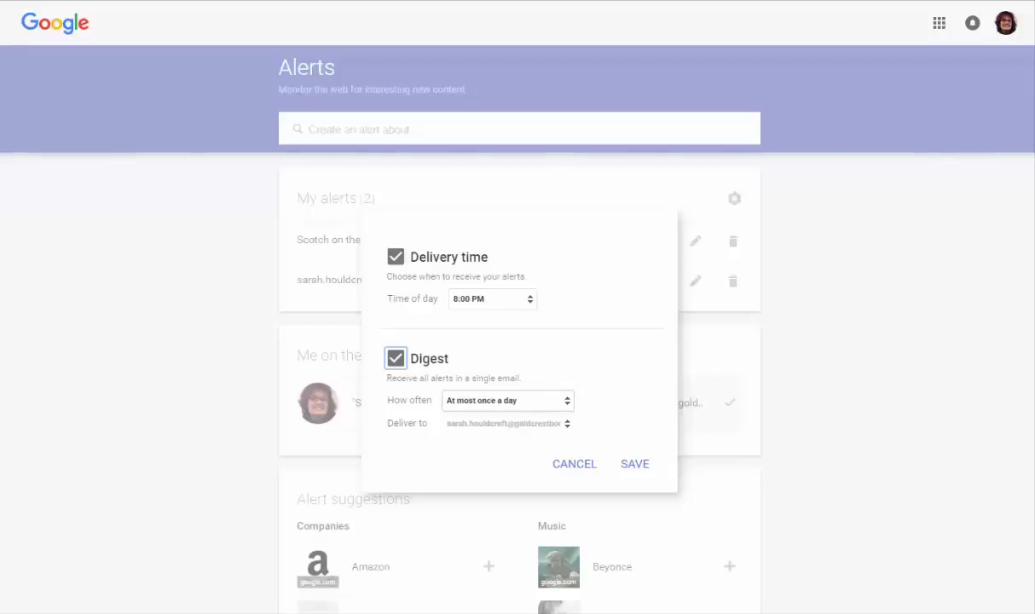
pyautogui.click(509, 400)
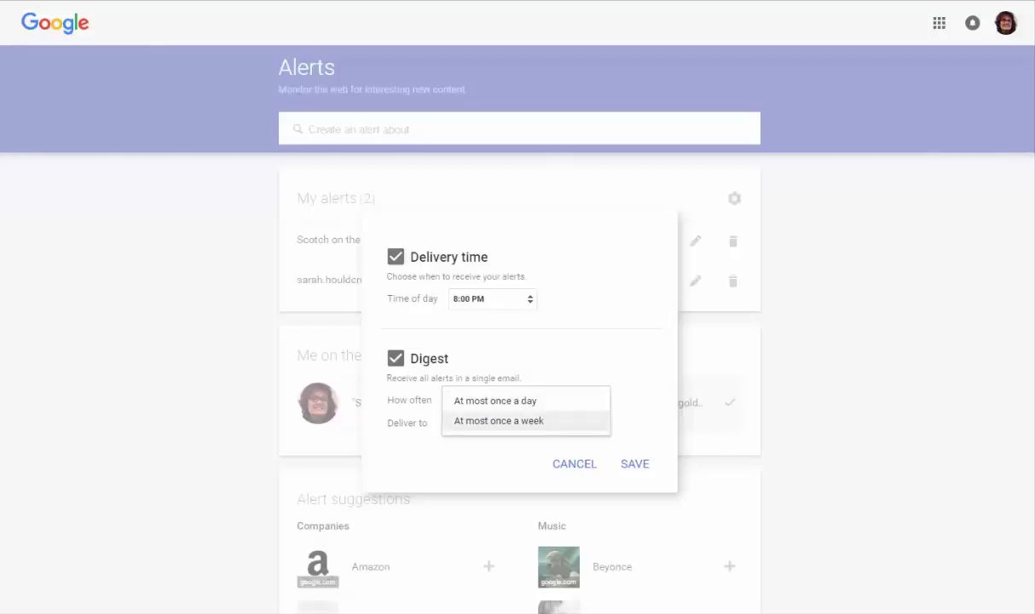
pyautogui.press('space')
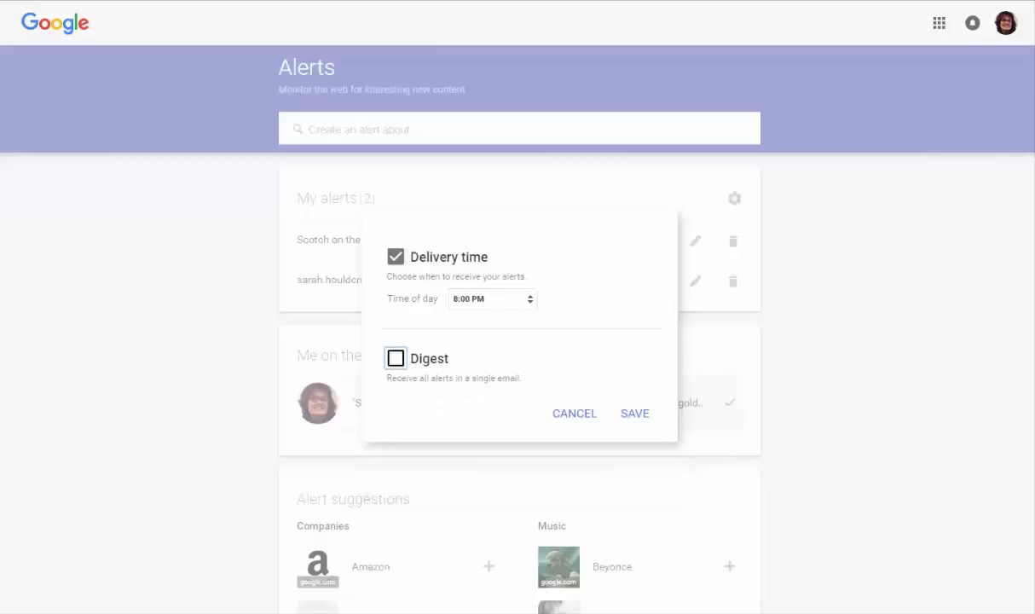
pyautogui.click(635, 413)
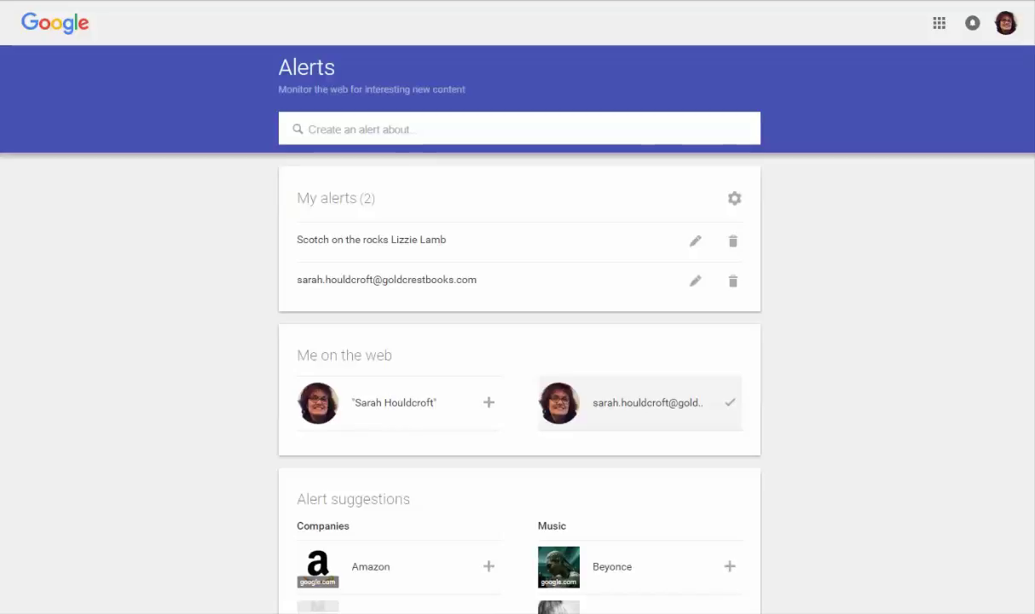
# Step: Enter Texas as the query for a new alert and look through its news preview results
pyautogui.write('Texas')
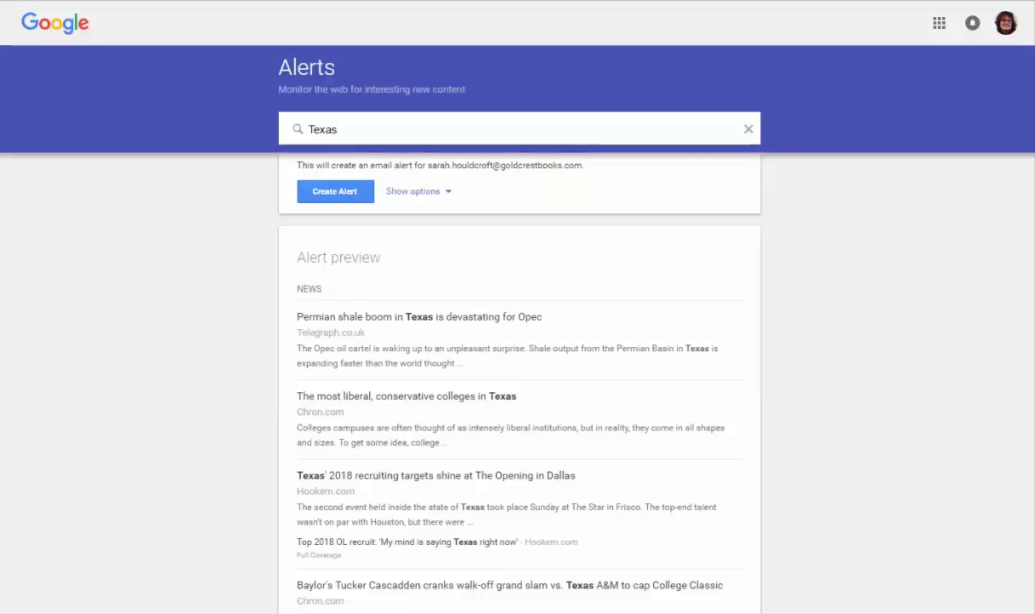
pyautogui.scroll(-1, 517, 340)
pyautogui.scroll(-3, 517, 341)
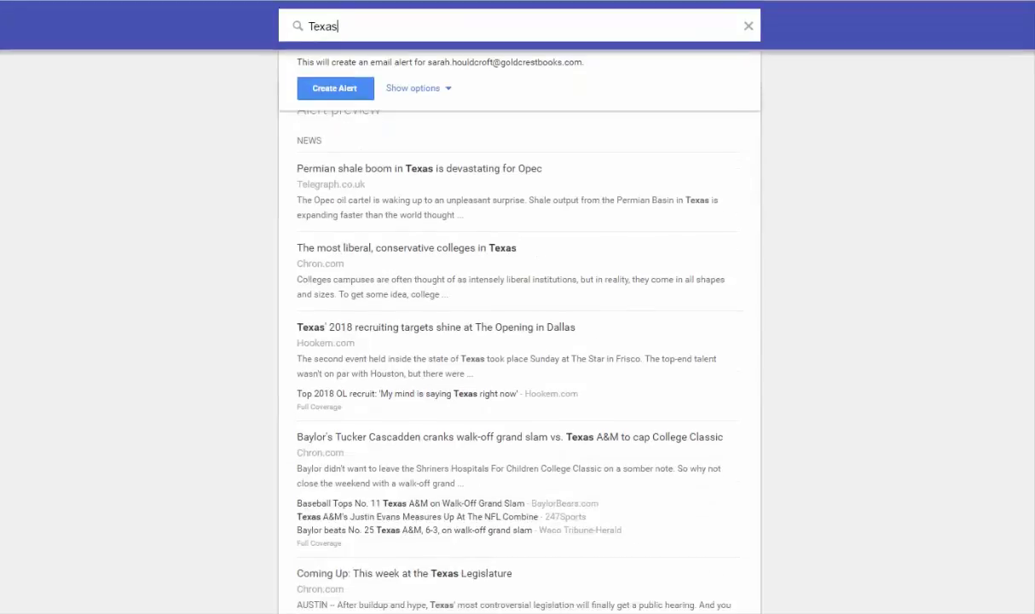
pyautogui.scroll(-4, 518, 341)
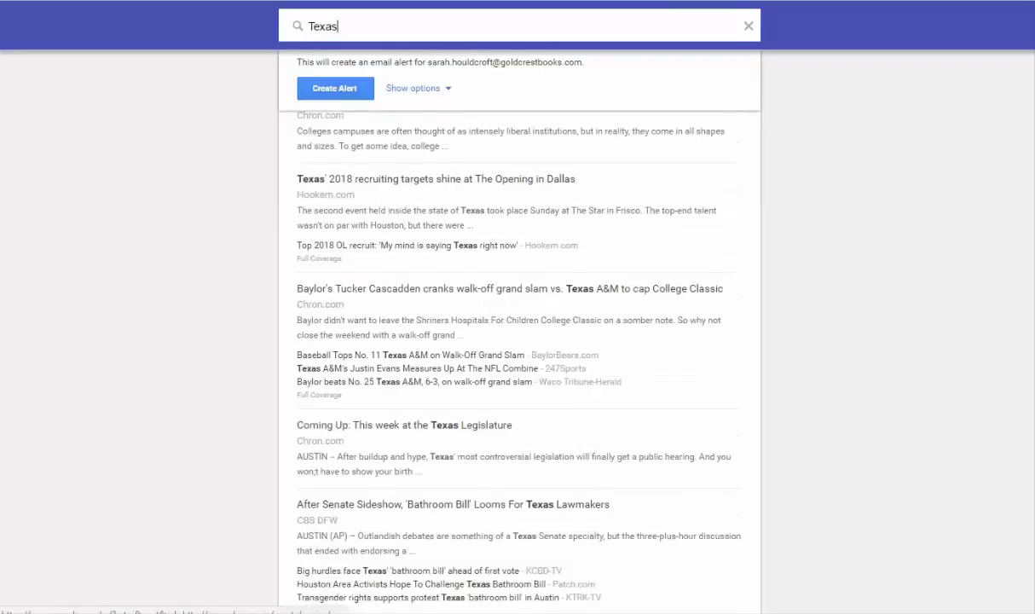
pyautogui.scroll(-2, 518, 341)
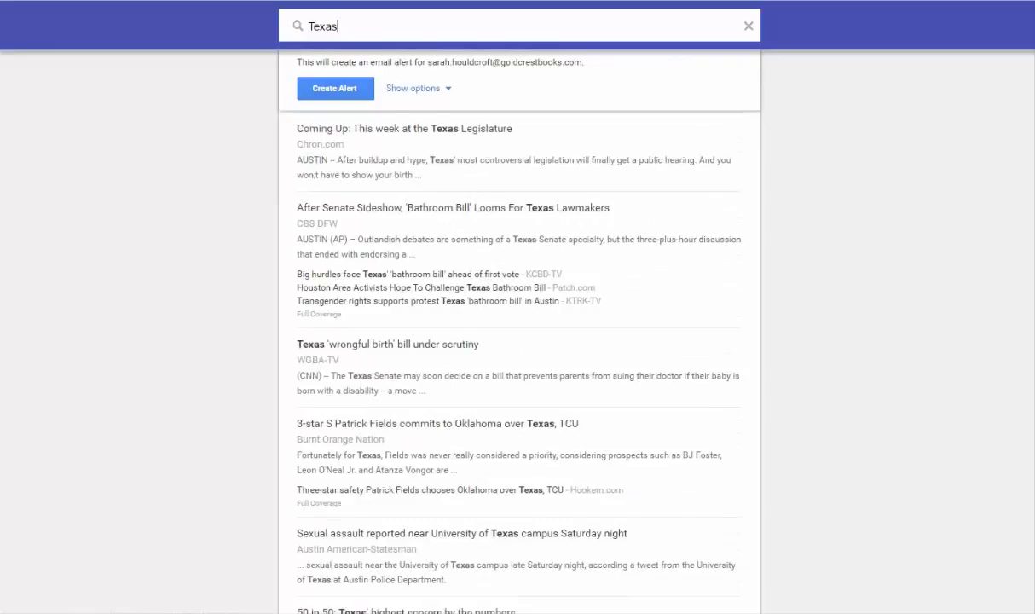
pyautogui.scroll(-2, 517, 341)
pyautogui.scroll(1, 518, 341)
pyautogui.scroll(10, 517, 341)
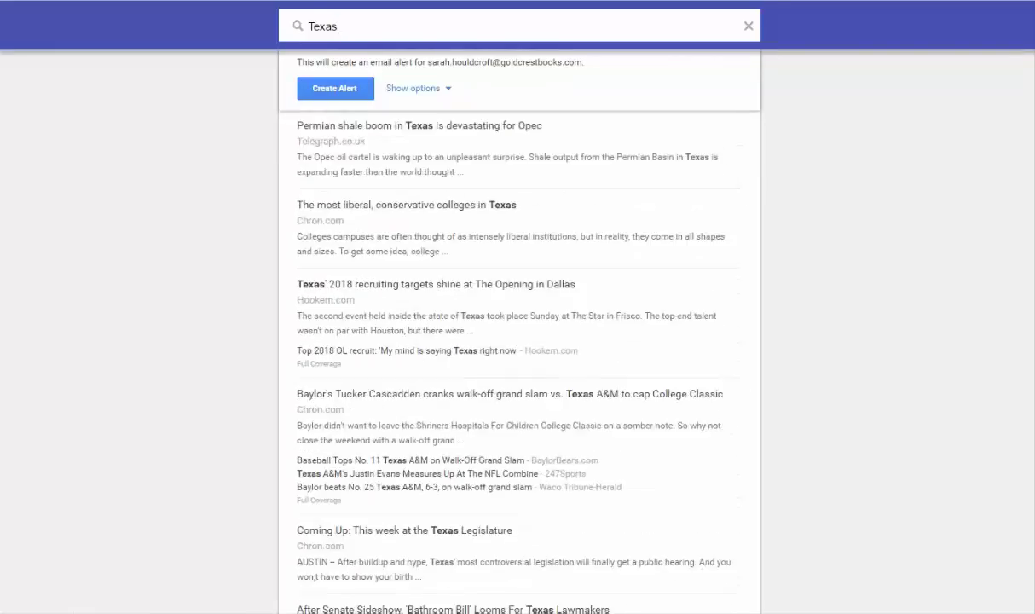
# Step: Narrow the new alert's query to Texas travel and examine the updated preview results
pyautogui.write('trv')
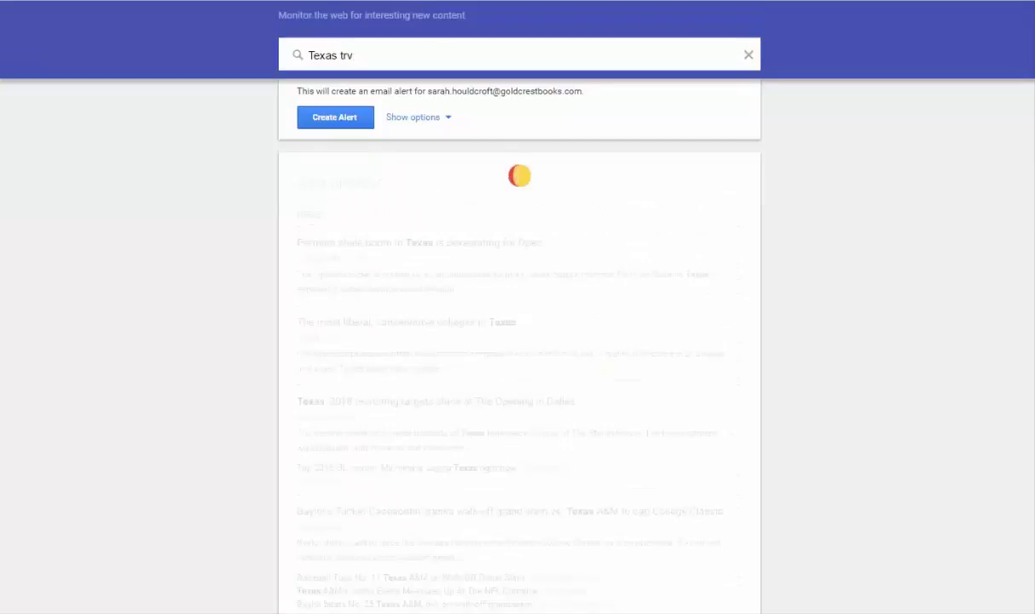
pyautogui.press('BackSpace')
pyautogui.write('avel')
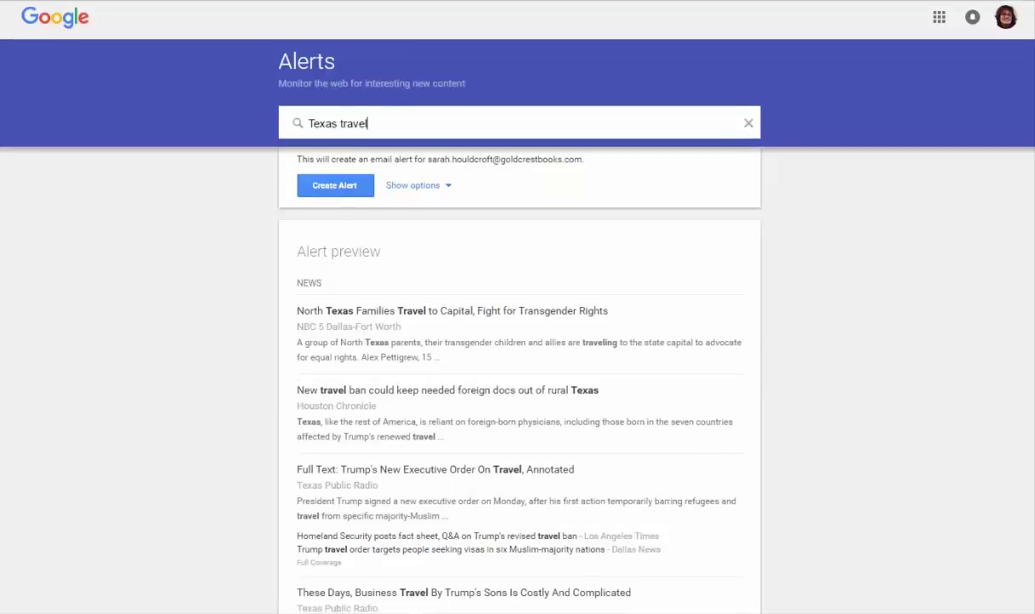
pyautogui.scroll(-4, 518, 340)
pyautogui.scroll(-1, 518, 341)
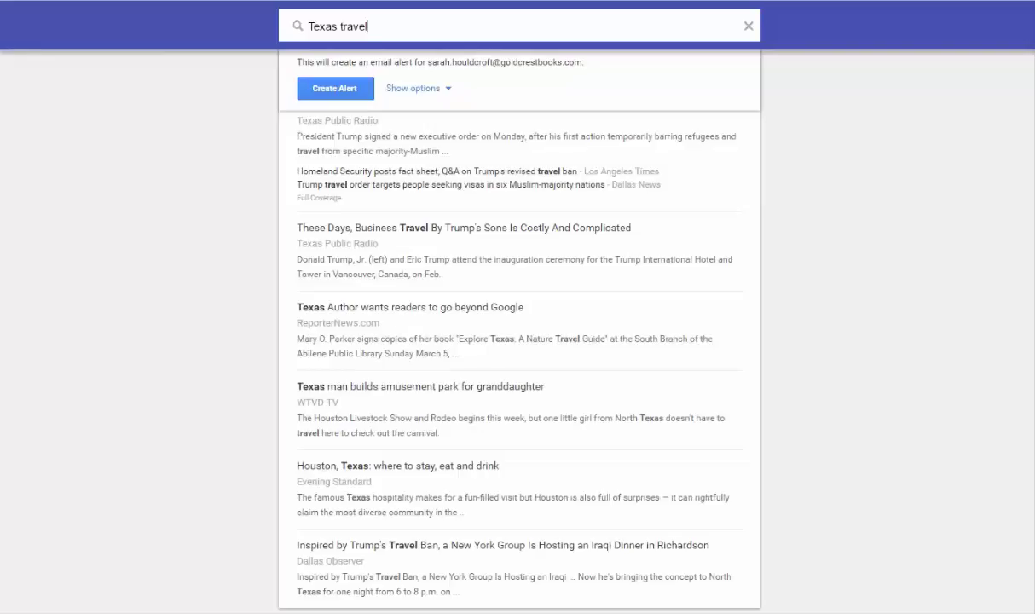
pyautogui.scroll(2, 519, 341)
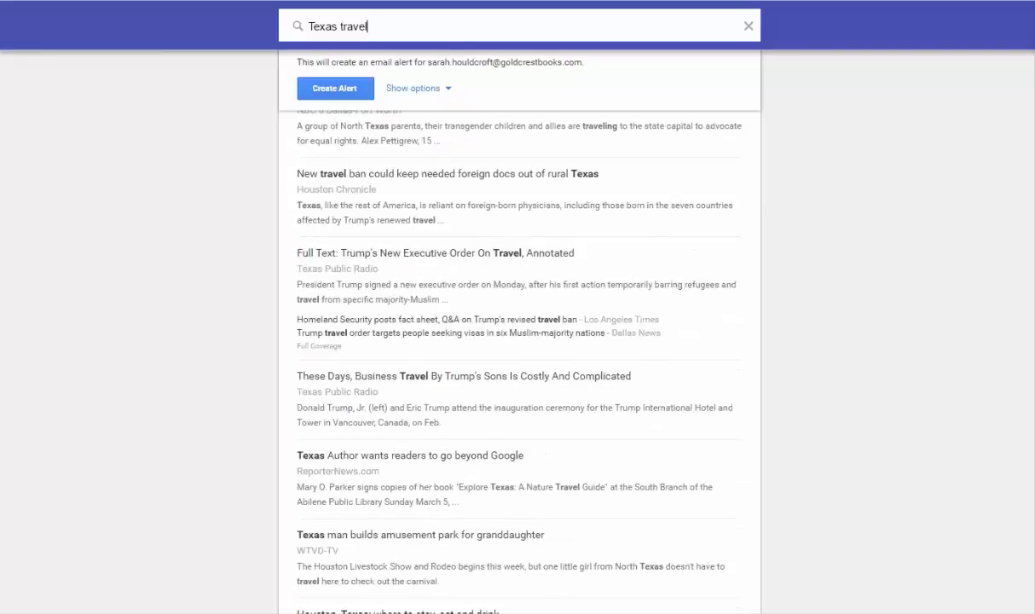
pyautogui.scroll(2, 519, 341)
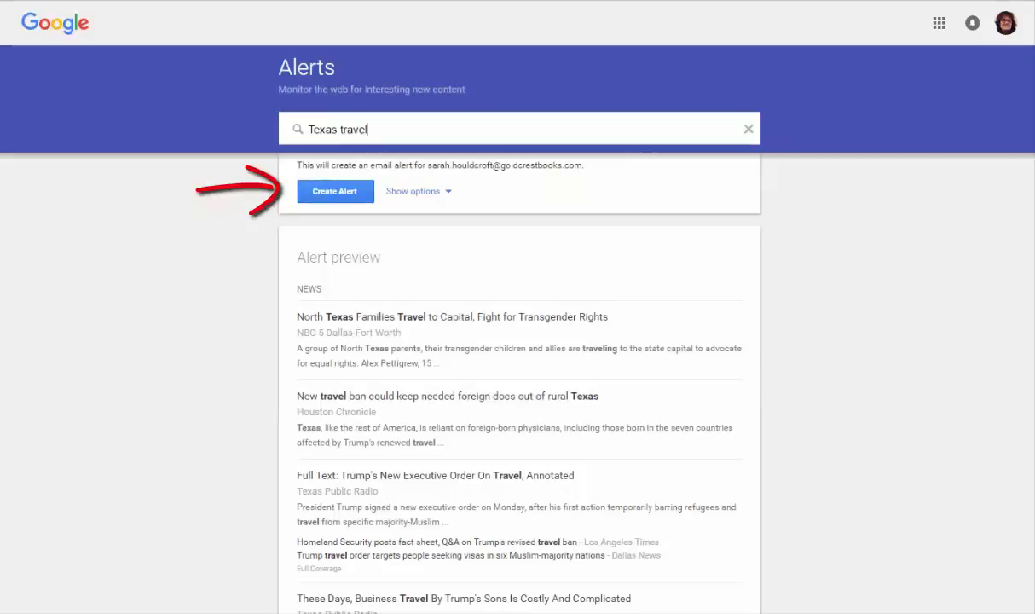
# Step: Create the Texas travel alert and delete it from the list of alerts
pyautogui.click(335, 192)
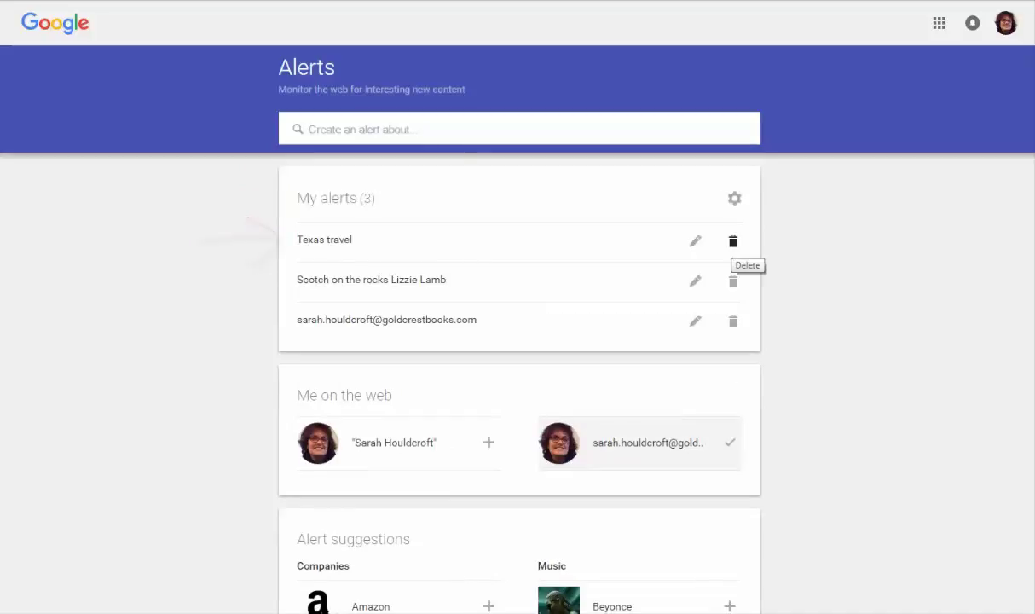
pyautogui.click(732, 241)
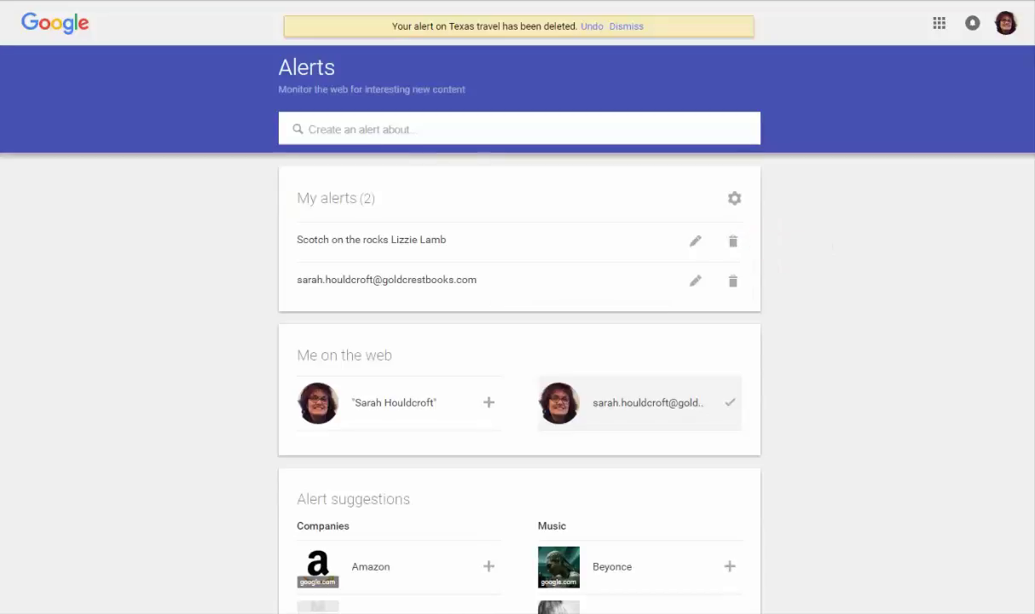
# Step: Look through the alert suggestions by category, from Companies and Music down to Automobiles and Politics
pyautogui.scroll(-3, 517, 341)
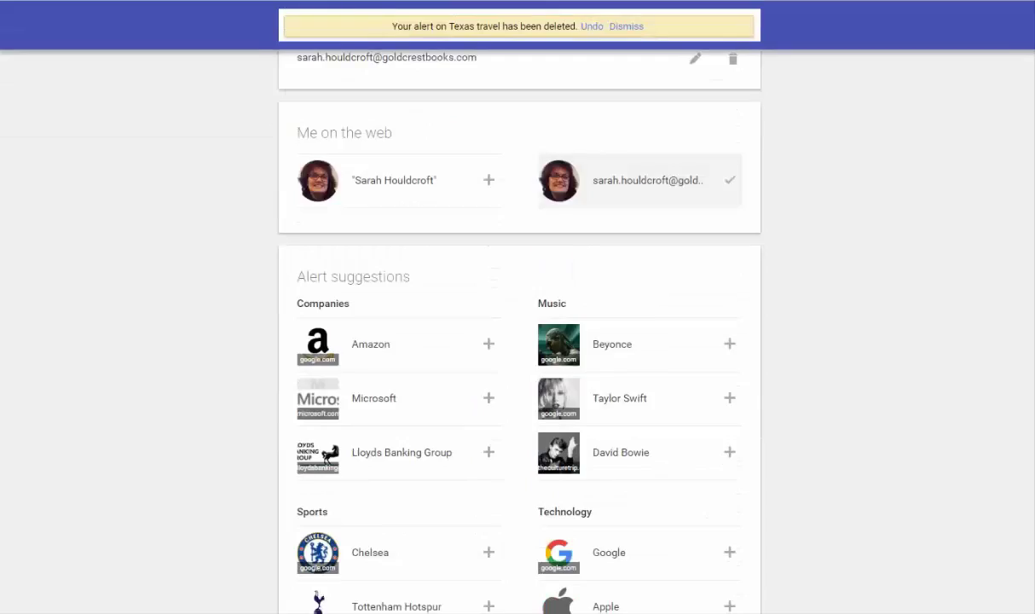
pyautogui.scroll(-4, 518, 341)
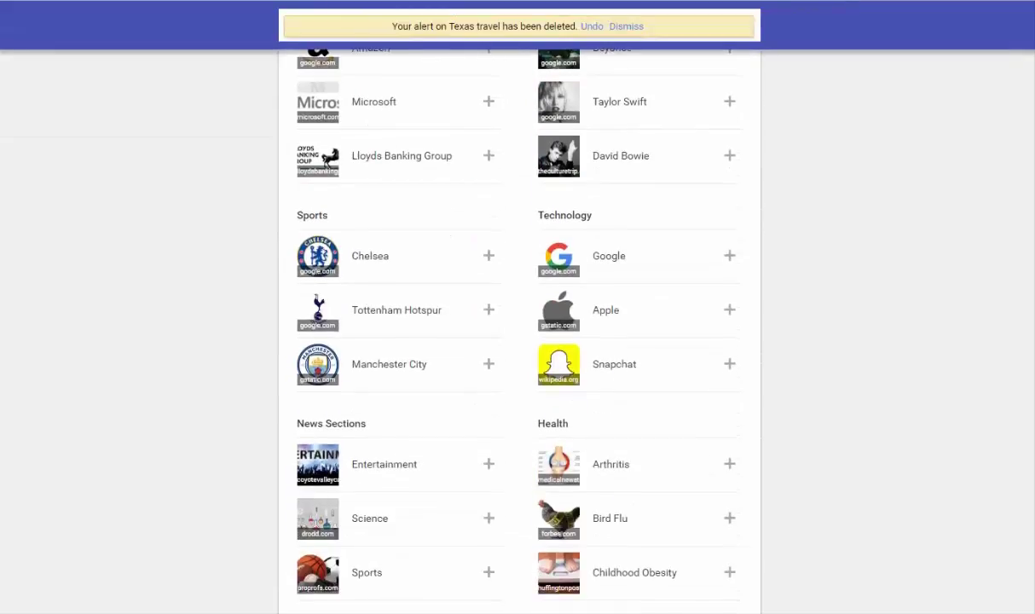
pyautogui.scroll(-4, 517, 341)
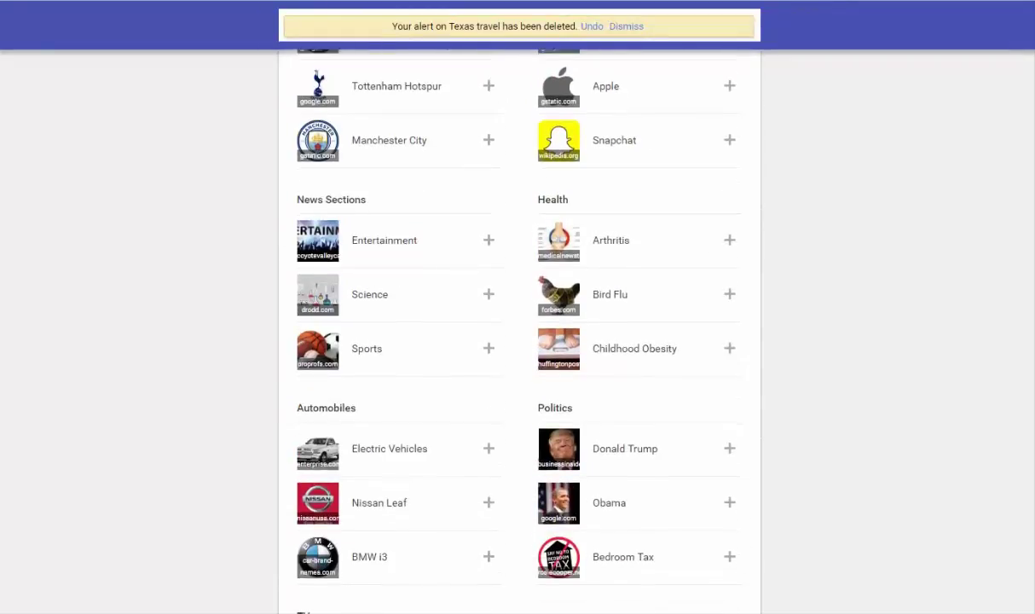
pyautogui.scroll(5, 518, 341)
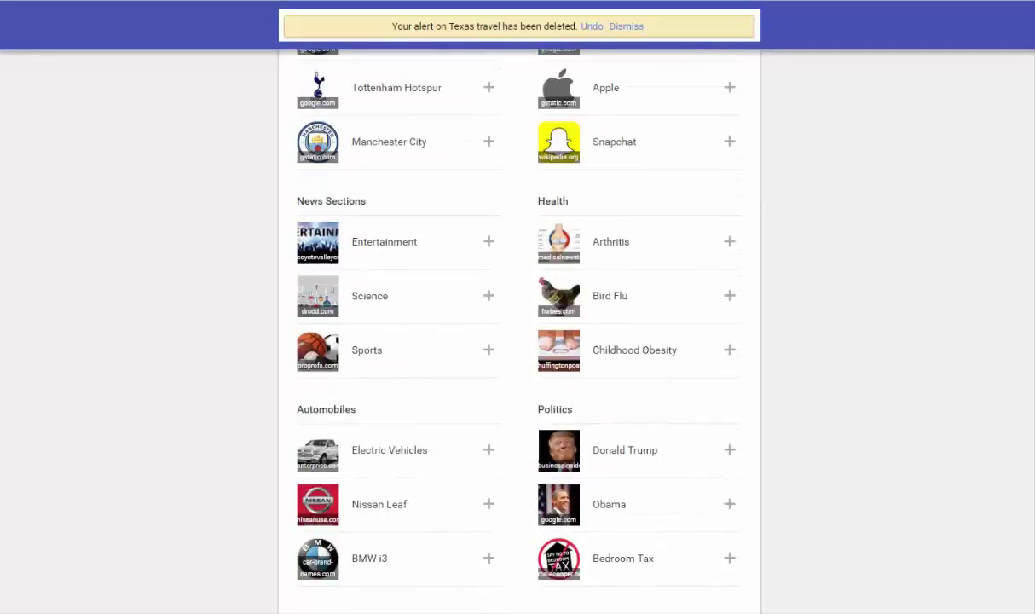
pyautogui.scroll(4, 517, 340)
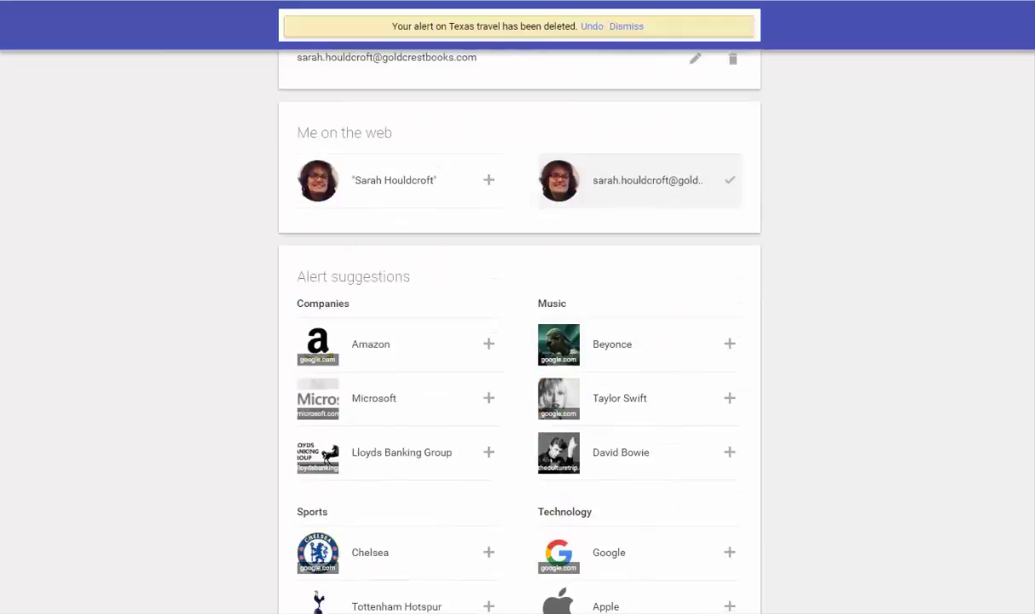
pyautogui.scroll(3, 517, 341)
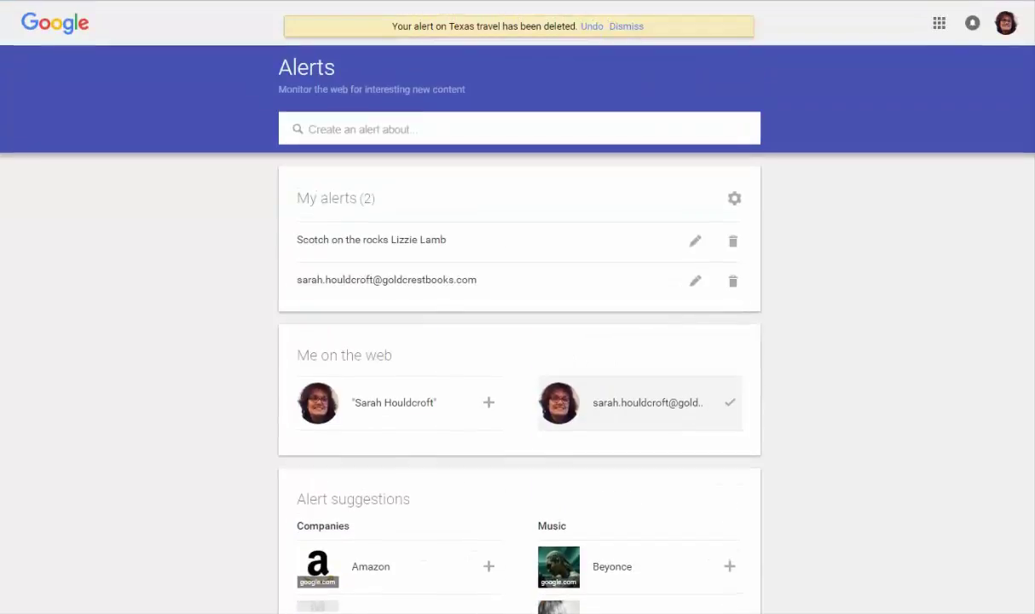